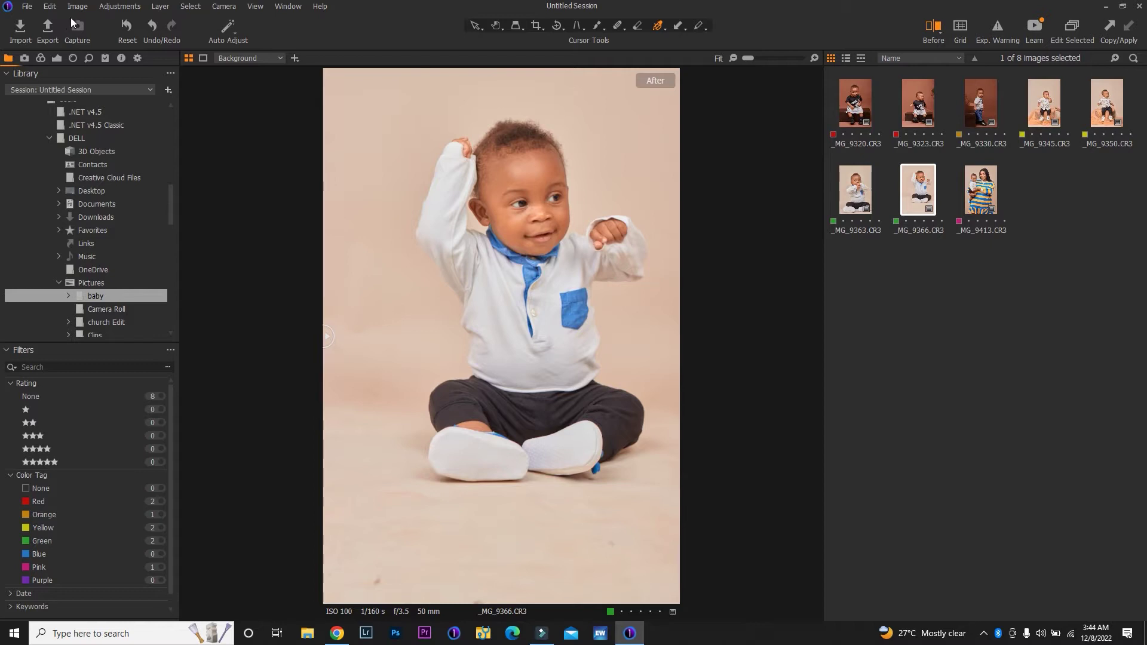
- Send the selected photo _MG_9366.CR3 to Adobe Photoshop 2022 for editing as an uncompressed 16-bit TIFF in Adobe RGB (1998) at 300 px/in
click(78, 7)
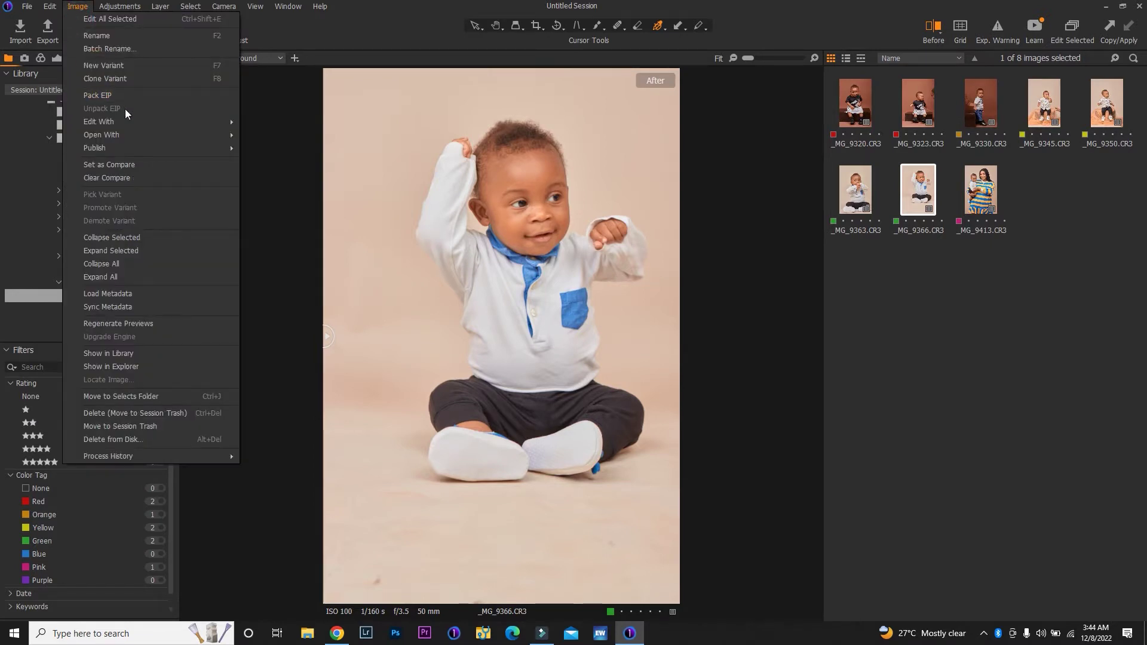
mouse_move(131, 120)
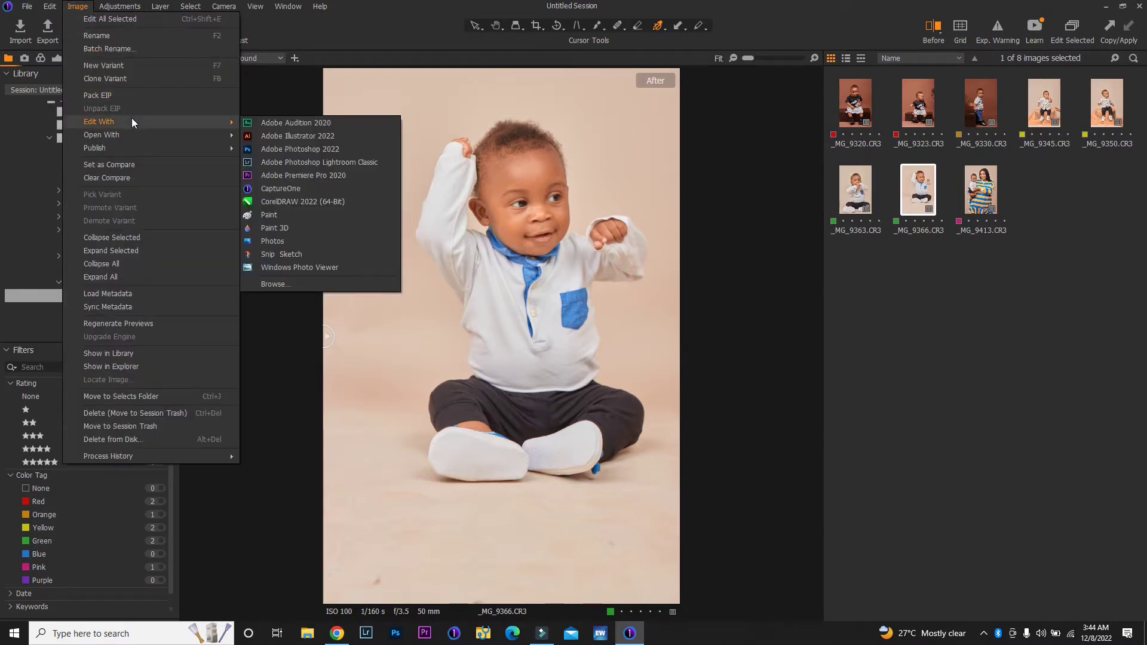
click(267, 148)
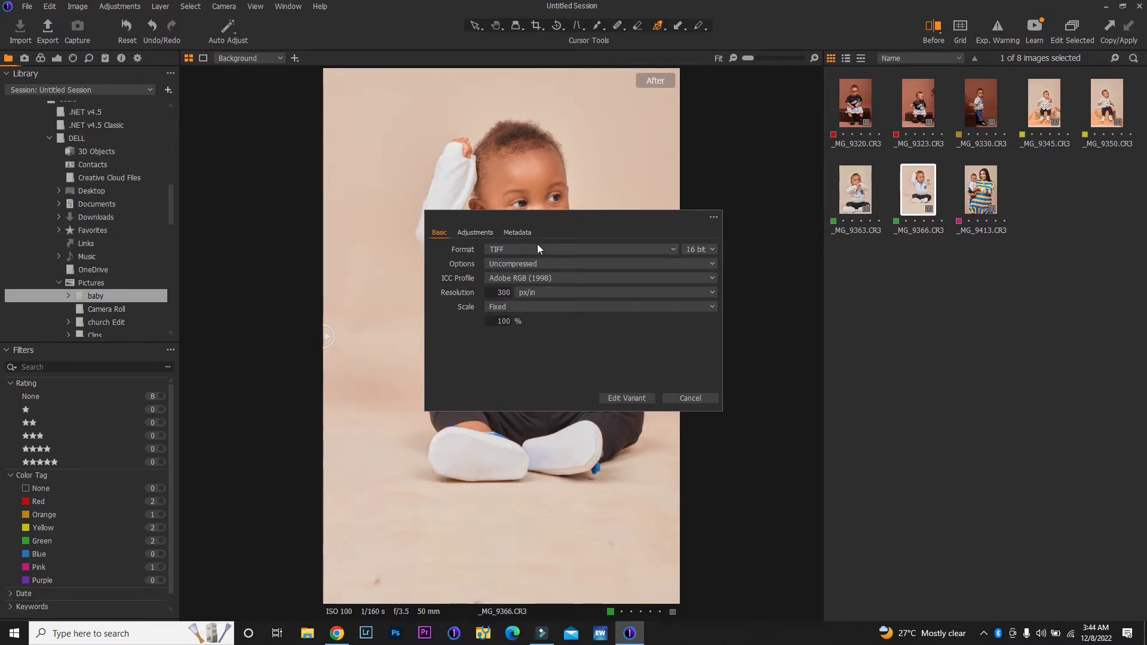
click(640, 399)
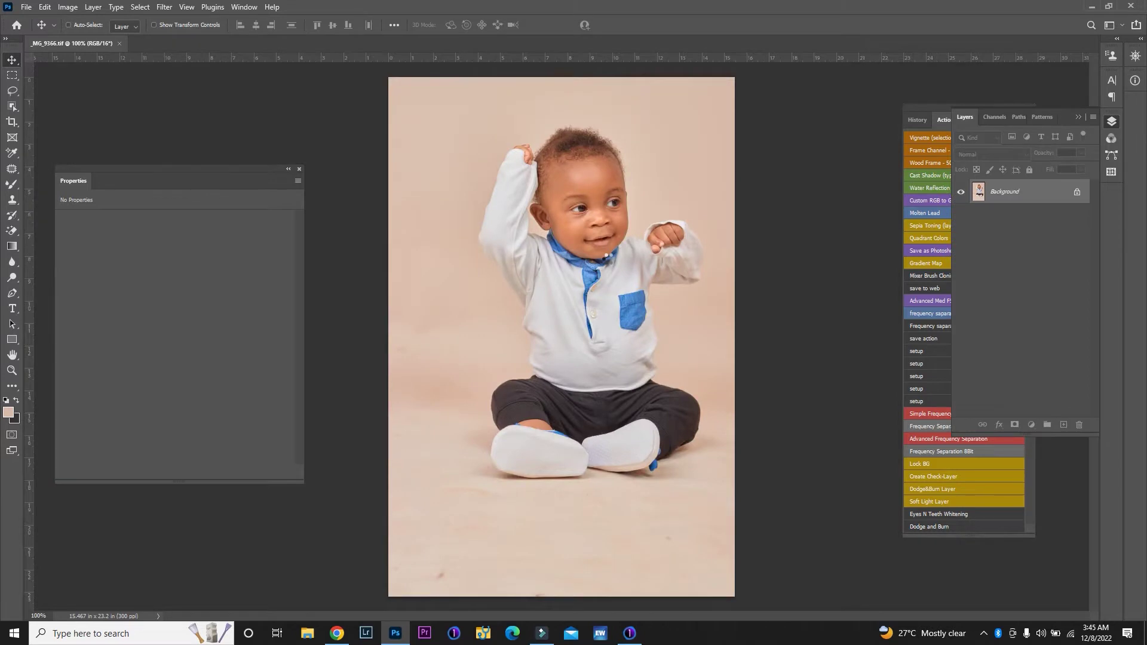
- Duplicate the Background layer of the baby portrait to retouch on a copy
key(z)
click(587, 178)
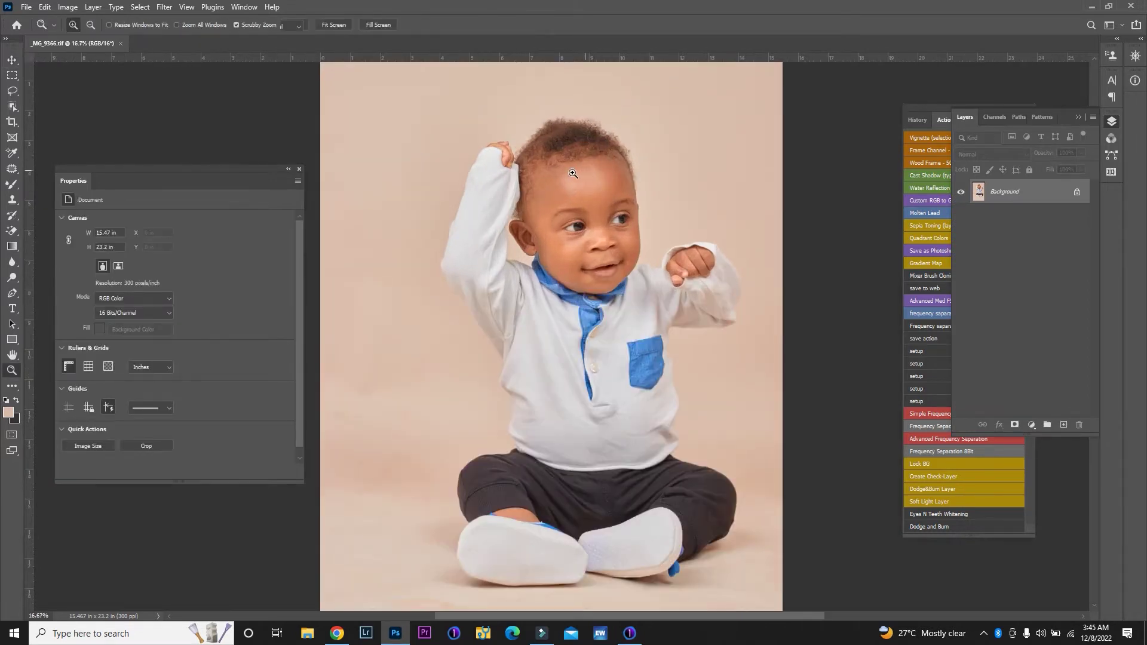
drag(572, 173, 682, 228)
drag(599, 312, 634, 305)
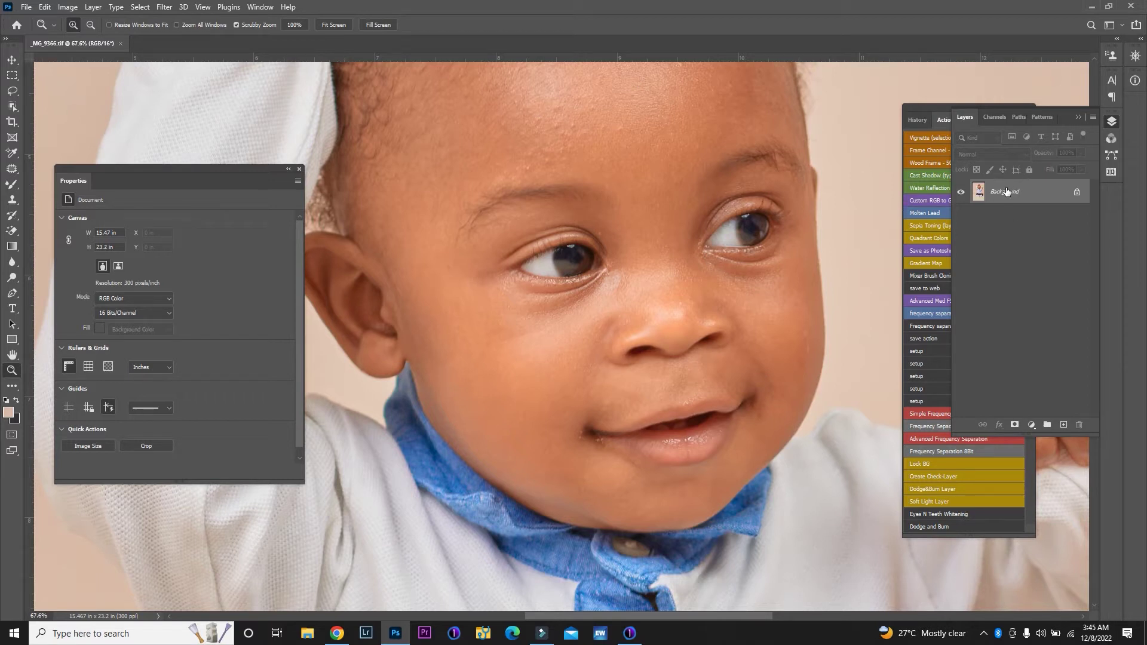
drag(1006, 191, 1062, 421)
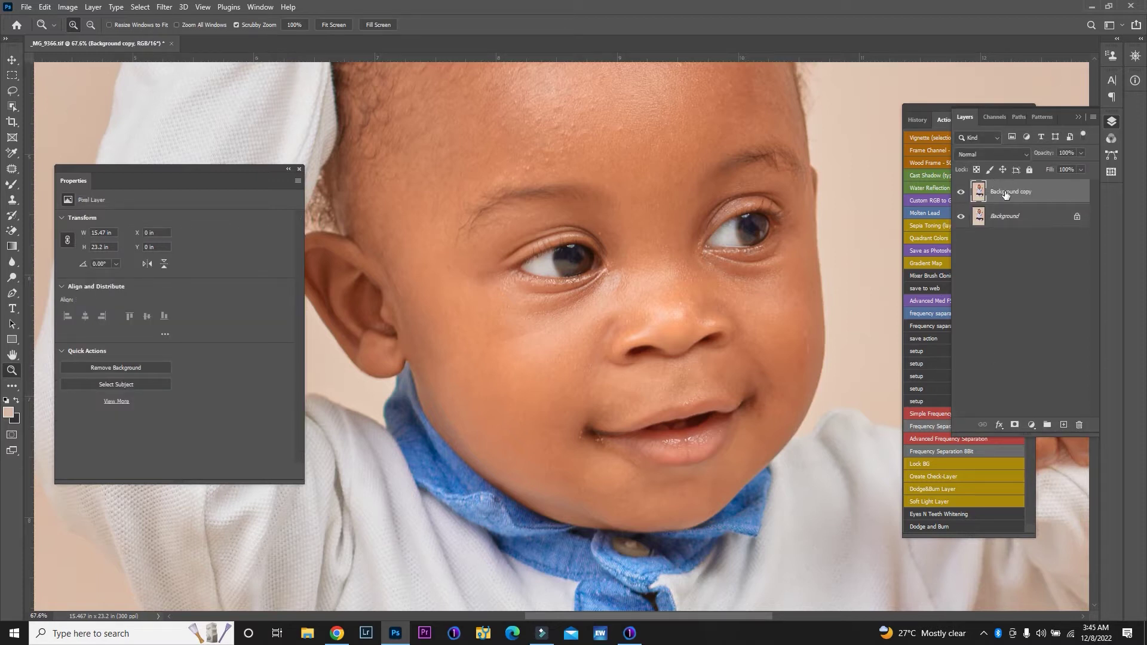
click(1077, 117)
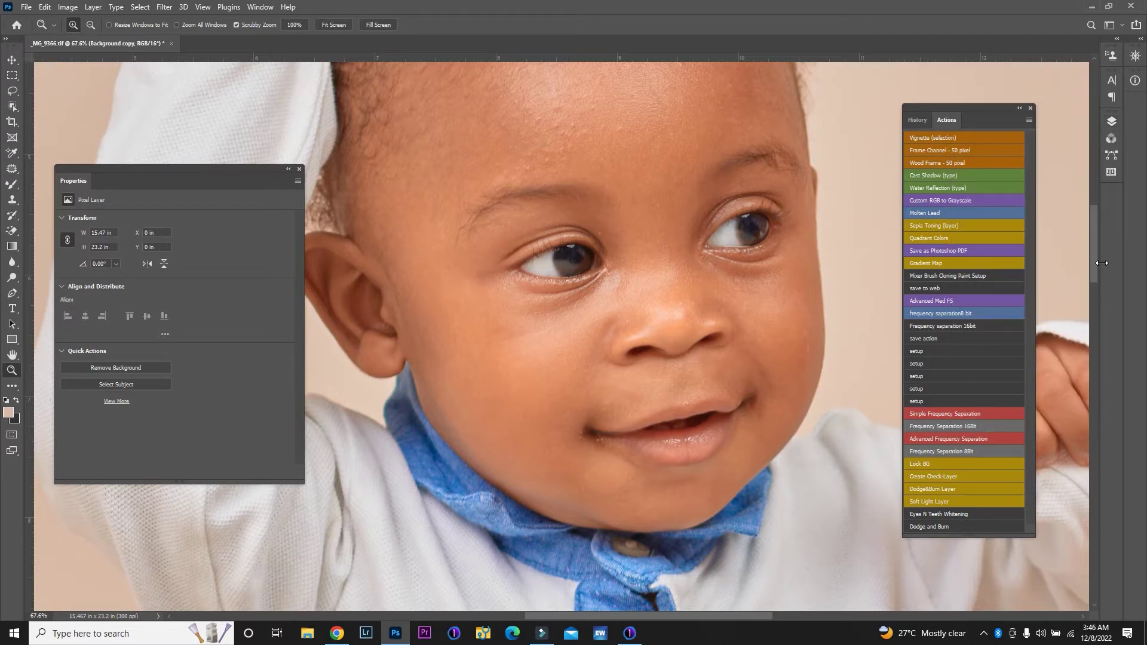
- Remove the blemishes in the middle of the baby's forehead with the Patch tool, replacing them with clean nearby skin
drag(1094, 269, 1097, 232)
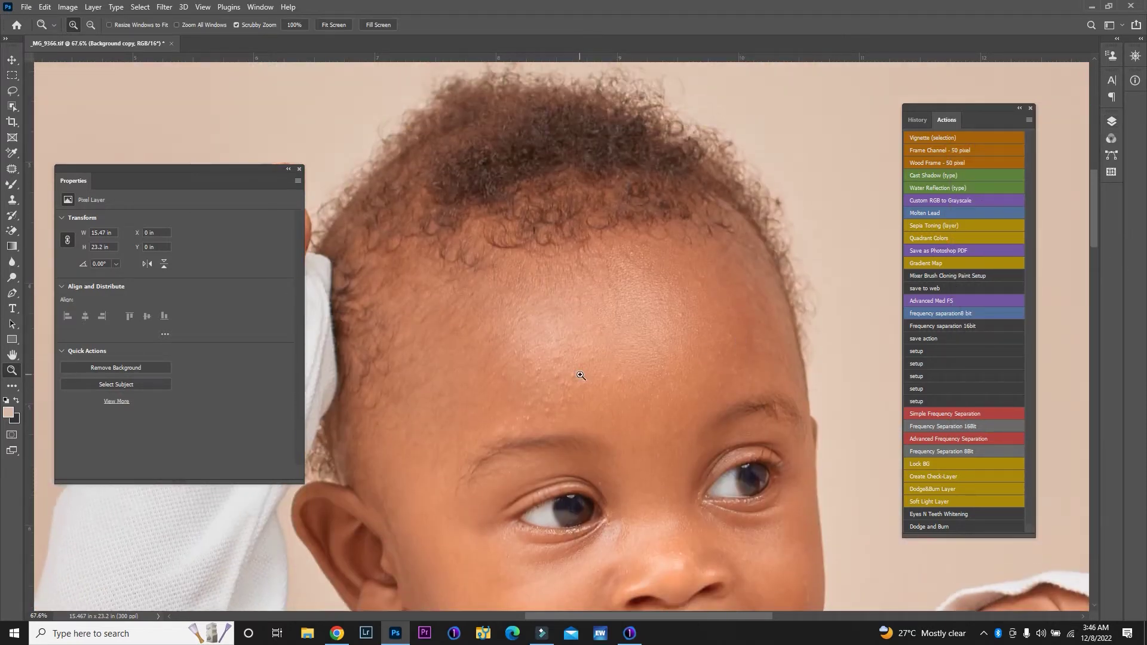
drag(580, 375, 588, 372)
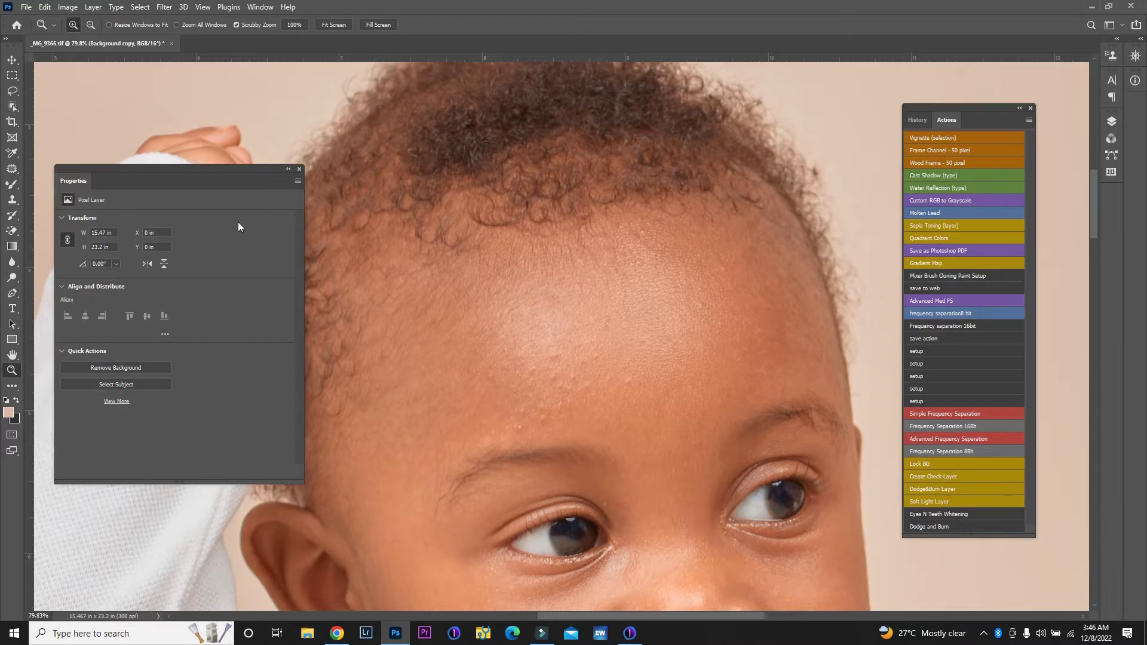
click(12, 169)
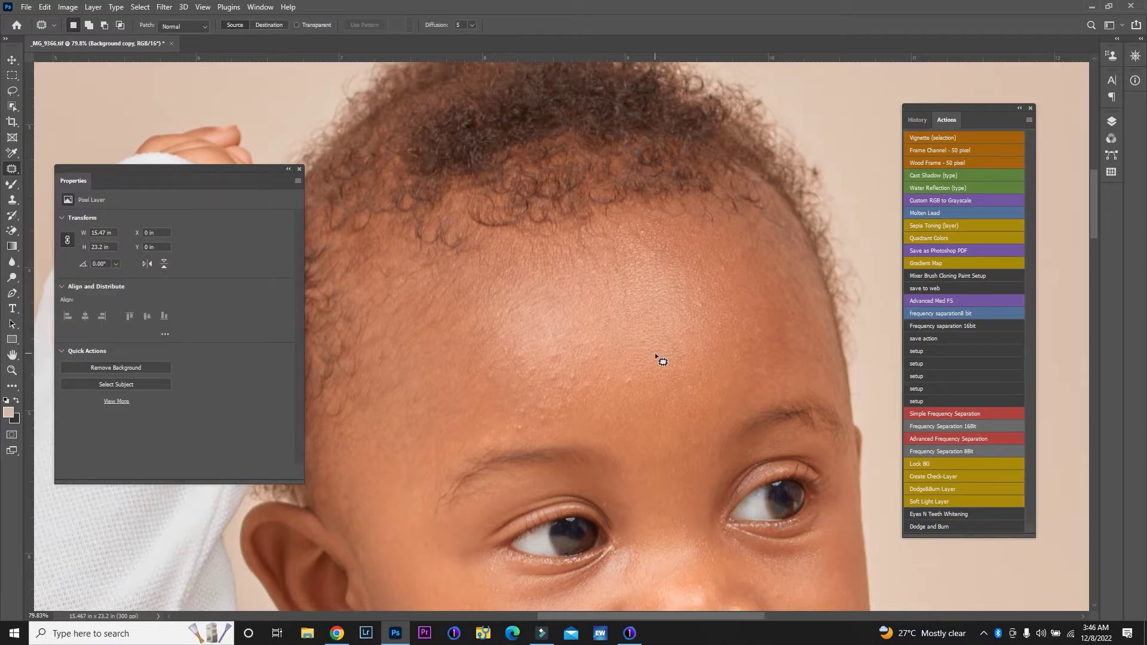
mouse_move(624, 367)
mouse_down()
mouse_move(618, 387)
mouse_move(637, 382)
mouse_move(625, 371)
mouse_move(642, 381)
mouse_up()
click(604, 304)
mouse_move(603, 304)
mouse_down()
mouse_move(607, 336)
mouse_move(609, 307)
mouse_move(612, 324)
mouse_up()
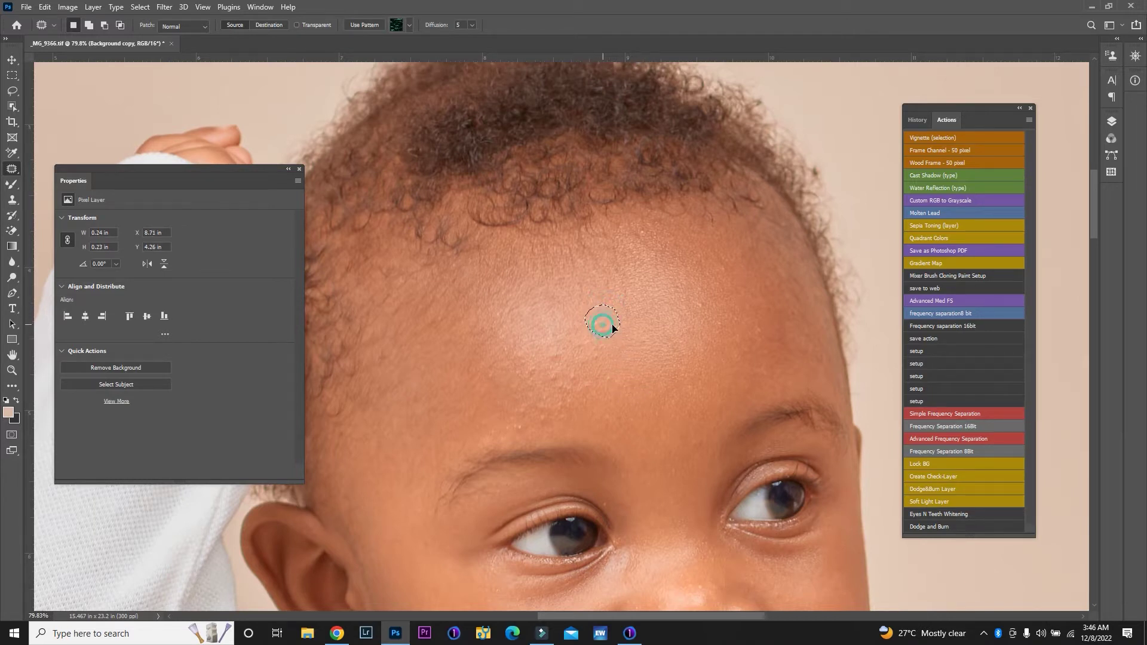
mouse_move(554, 353)
mouse_down()
mouse_move(540, 369)
mouse_move(566, 351)
mouse_move(552, 333)
mouse_up()
key(ctrl+d)
- Patch the small bumps on the lower forehead above the eyebrow nearest the visible ear with smooth surrounding skin
mouse_move(525, 359)
mouse_down()
mouse_move(540, 361)
mouse_move(536, 383)
mouse_move(485, 390)
mouse_move(486, 366)
mouse_move(467, 388)
mouse_up()
click(485, 390)
key(ctrl+d)
mouse_move(494, 429)
mouse_down()
mouse_move(496, 441)
mouse_move(538, 435)
mouse_move(480, 424)
mouse_move(543, 415)
mouse_move(557, 425)
mouse_move(571, 362)
mouse_move(557, 392)
mouse_move(551, 365)
mouse_move(526, 372)
mouse_move(599, 340)
mouse_move(614, 349)
mouse_up()
key(ctrl+d)
click(569, 361)
key(ctrl+d)
key(ctrl+d)
mouse_move(568, 381)
mouse_down()
mouse_move(558, 387)
mouse_move(594, 391)
mouse_up()
key(ctrl+d)
mouse_move(559, 352)
mouse_down()
mouse_move(560, 384)
mouse_move(585, 395)
mouse_move(563, 359)
mouse_move(580, 374)
mouse_move(603, 369)
mouse_move(554, 386)
mouse_up()
- Patch the remaining spot on the other side of the upper forehead and clear the selection
drag(1094, 199, 1111, 218)
click(679, 191)
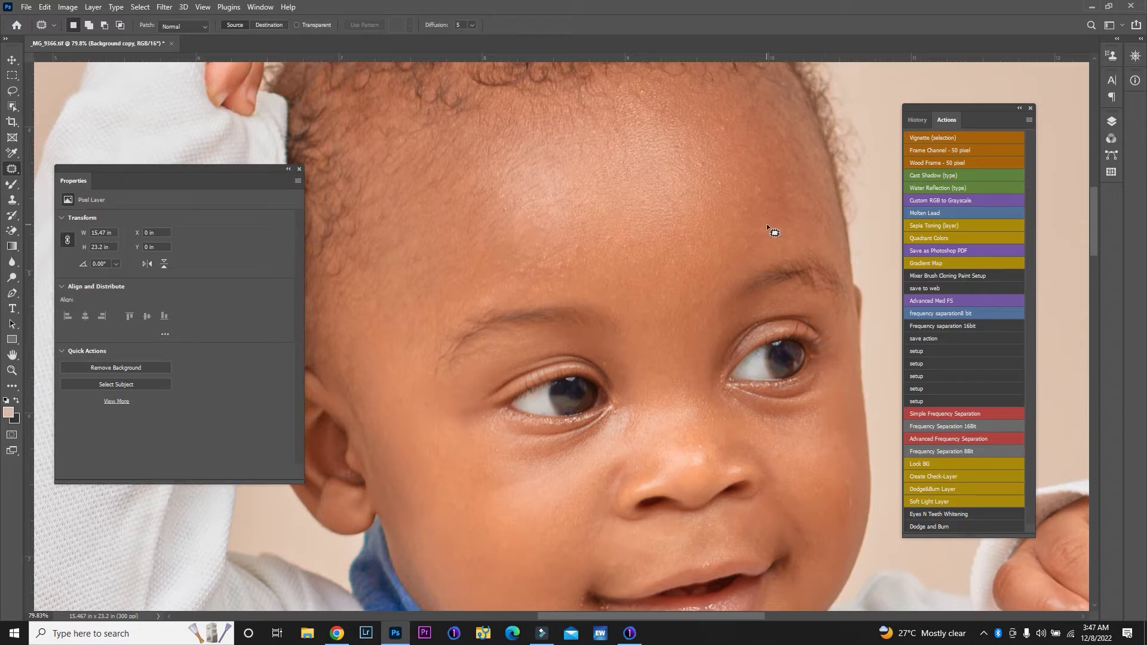
mouse_move(702, 150)
mouse_down()
mouse_move(690, 172)
mouse_move(703, 157)
mouse_up()
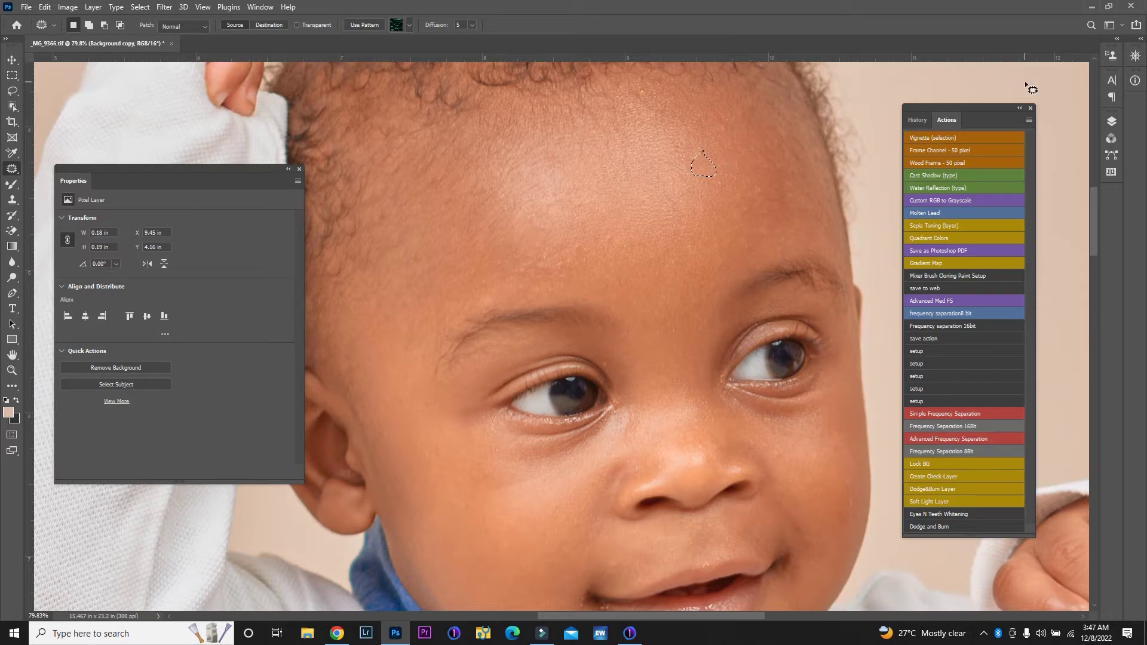
click(1108, 128)
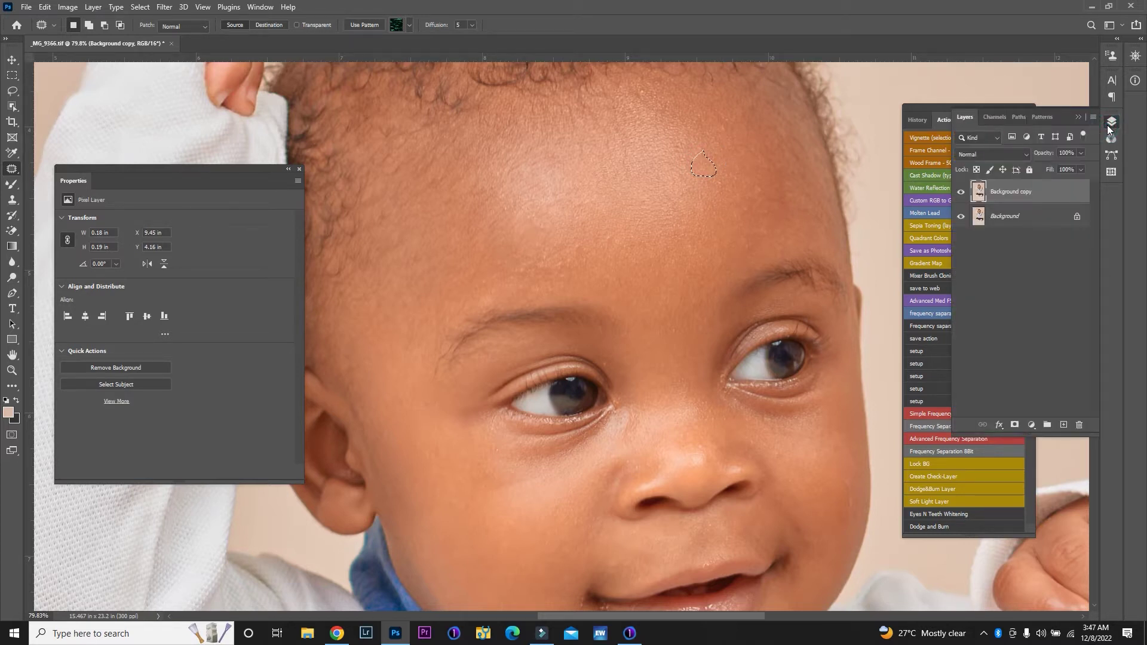
key(ctrl+d)
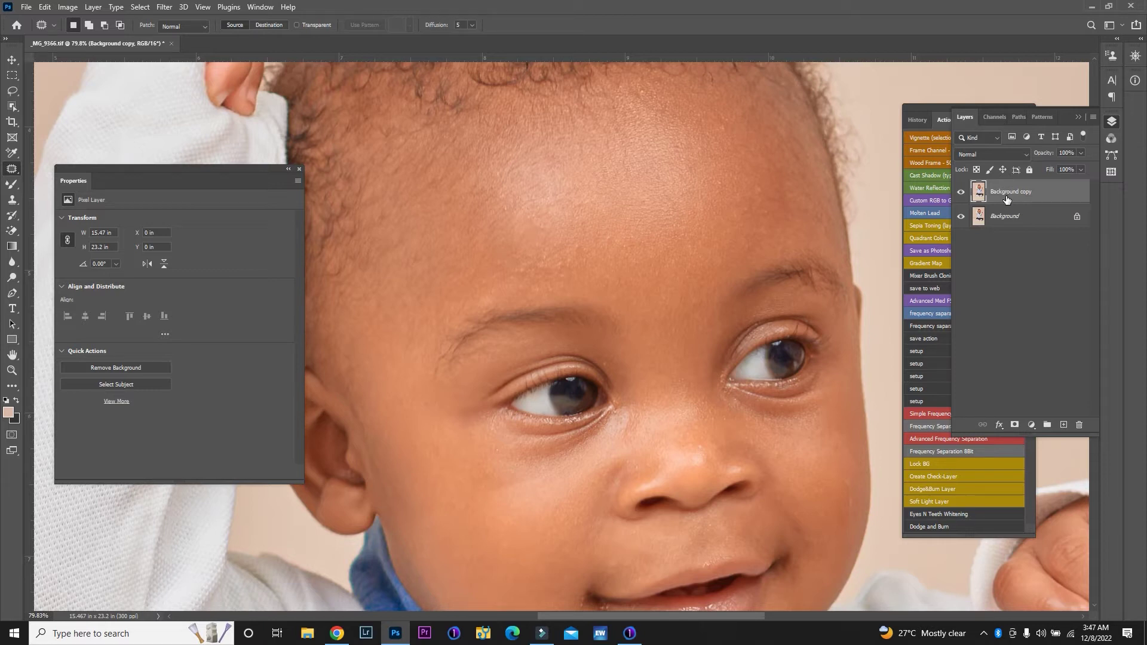
- Duplicate the retouched Background copy layer, naming the lower layer Color and the upper one Texture
key(ctrl+j)
double_click(1010, 218)
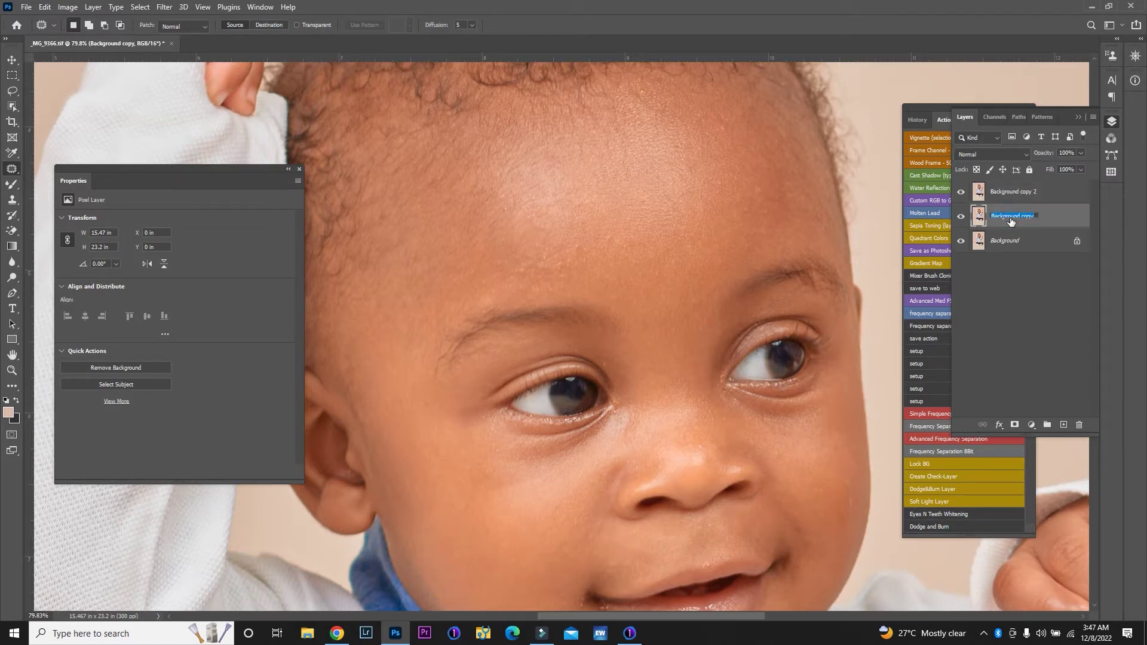
text(Color)
key(Return)
double_click(1005, 192)
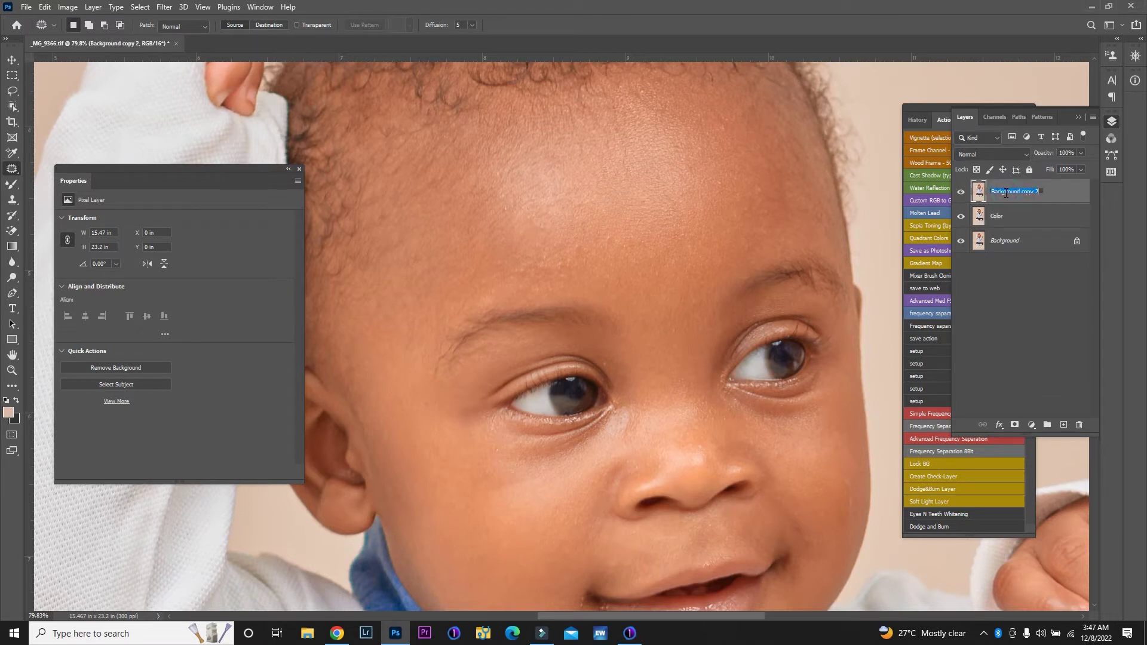
text(Texture)
key(Return)
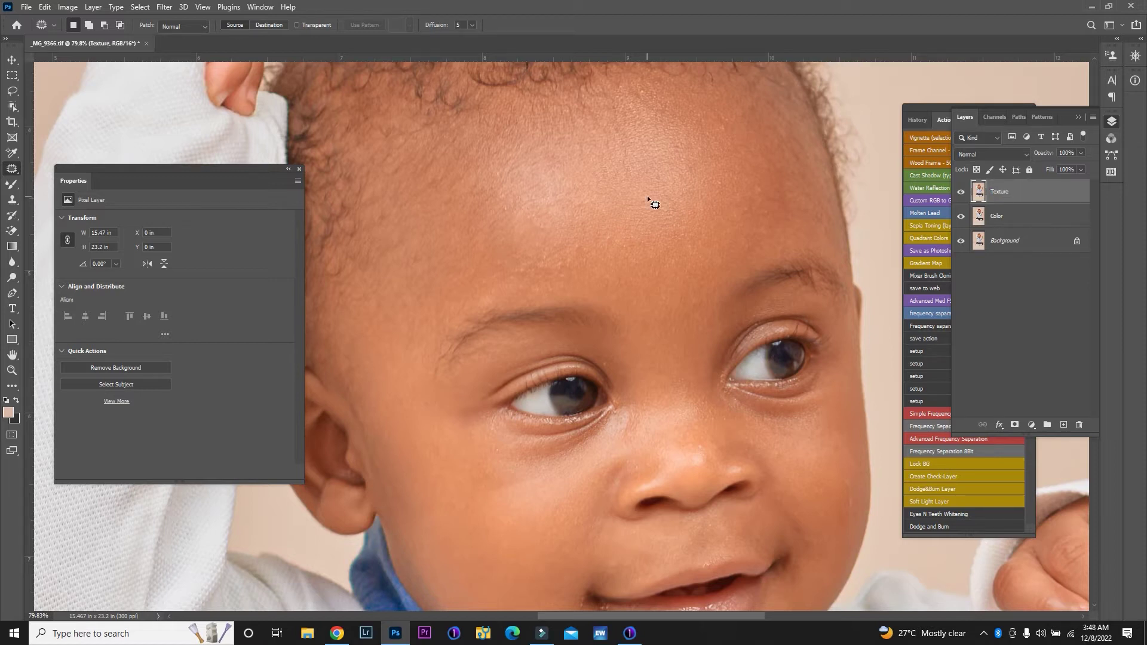
- Hide the Texture layer and apply a Median noise filter with a 4-pixel radius to the Color layer
click(996, 215)
click(960, 191)
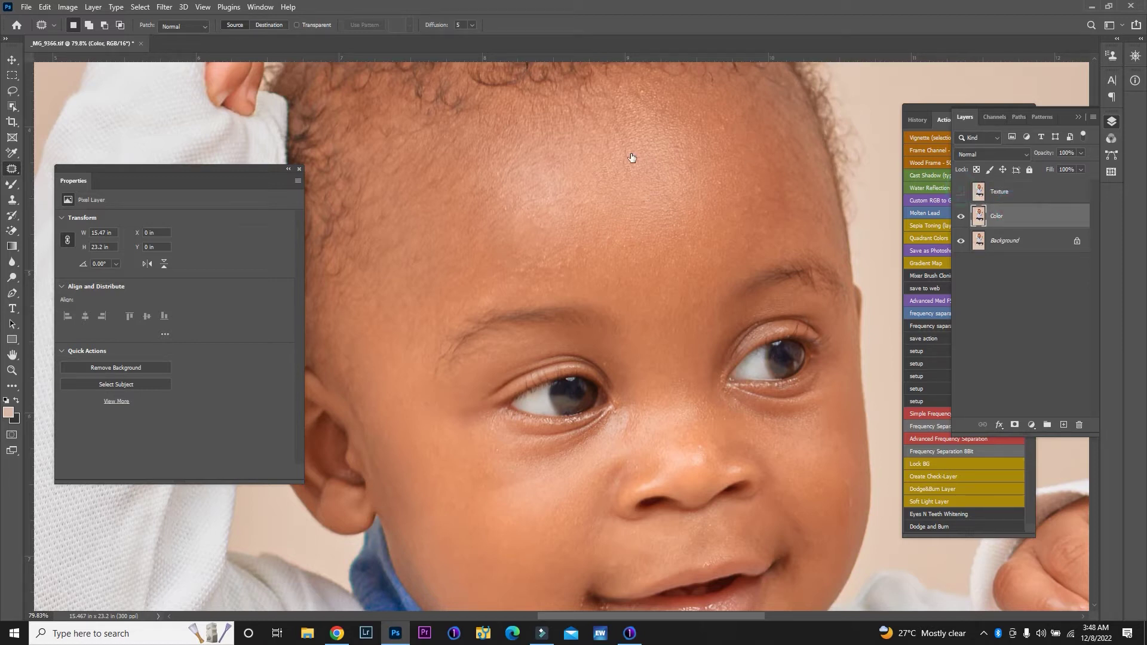
click(169, 9)
mouse_move(207, 200)
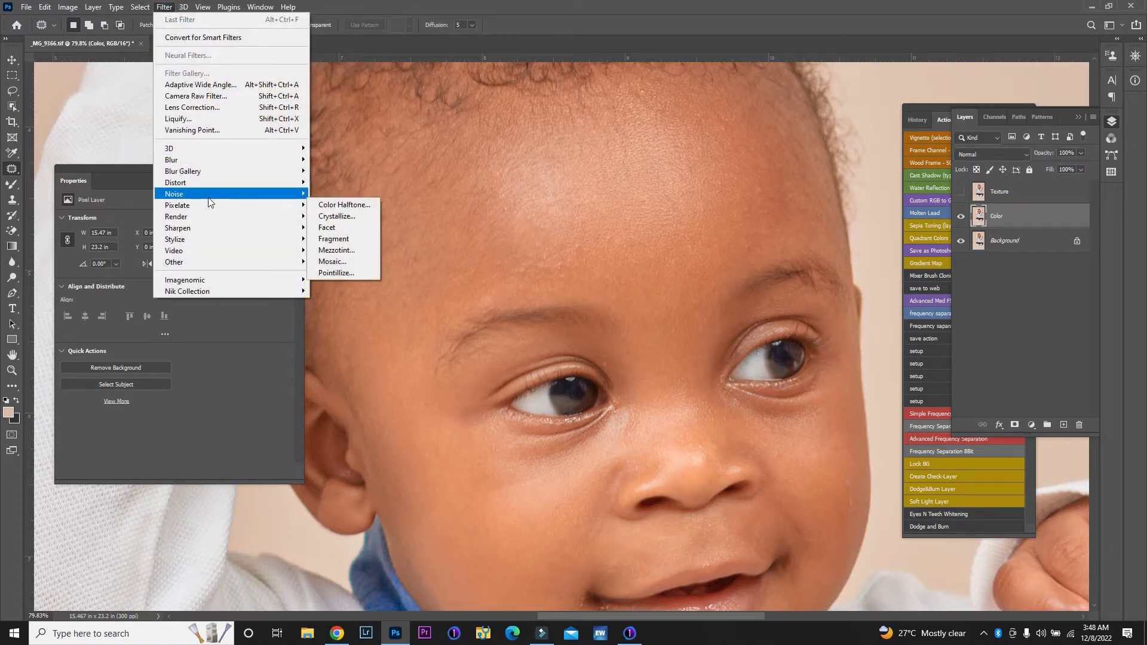
click(324, 227)
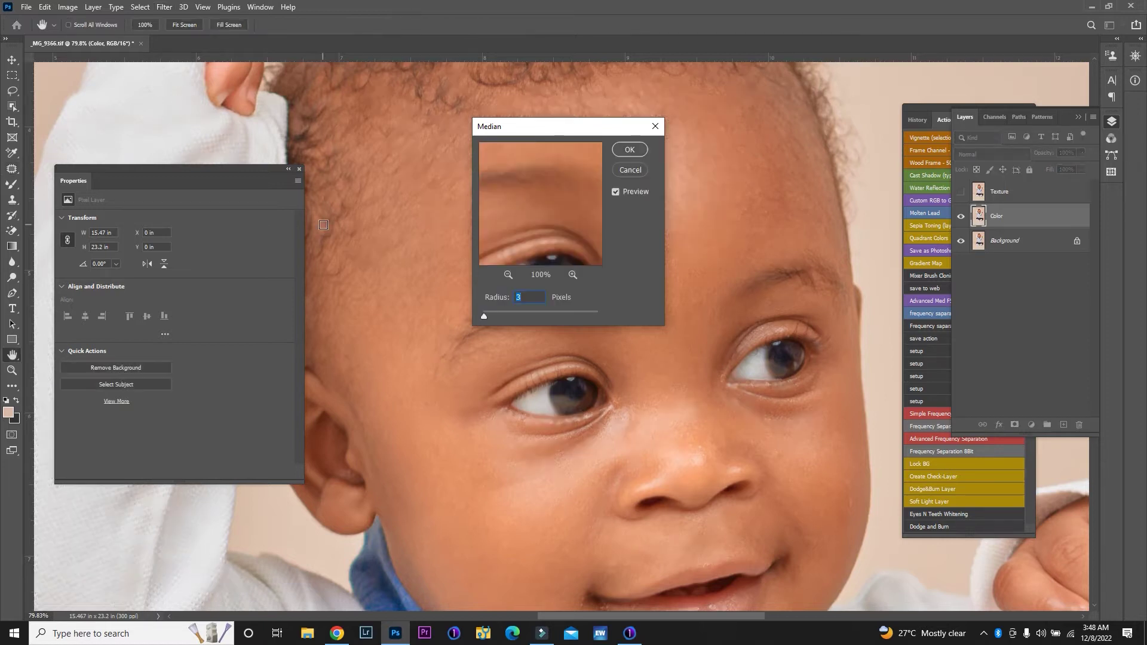
text(4)
click(628, 150)
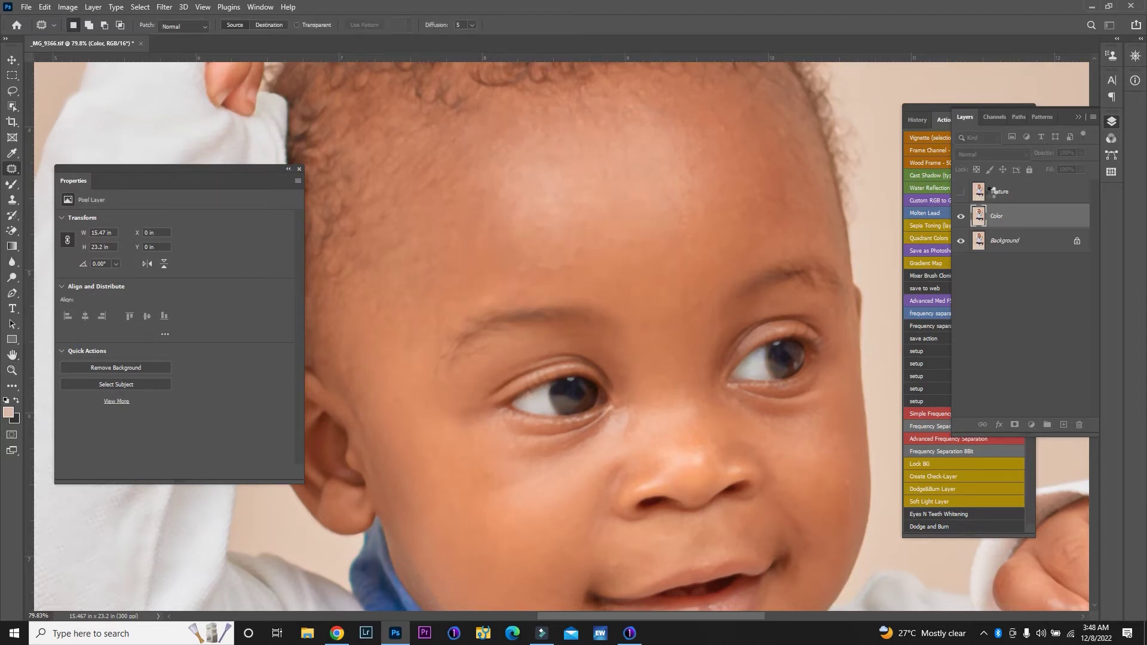
- Show the Texture layer and run Apply Image on it with the Color layer as source, Subtract blending, scale 2 and offset 128
click(960, 192)
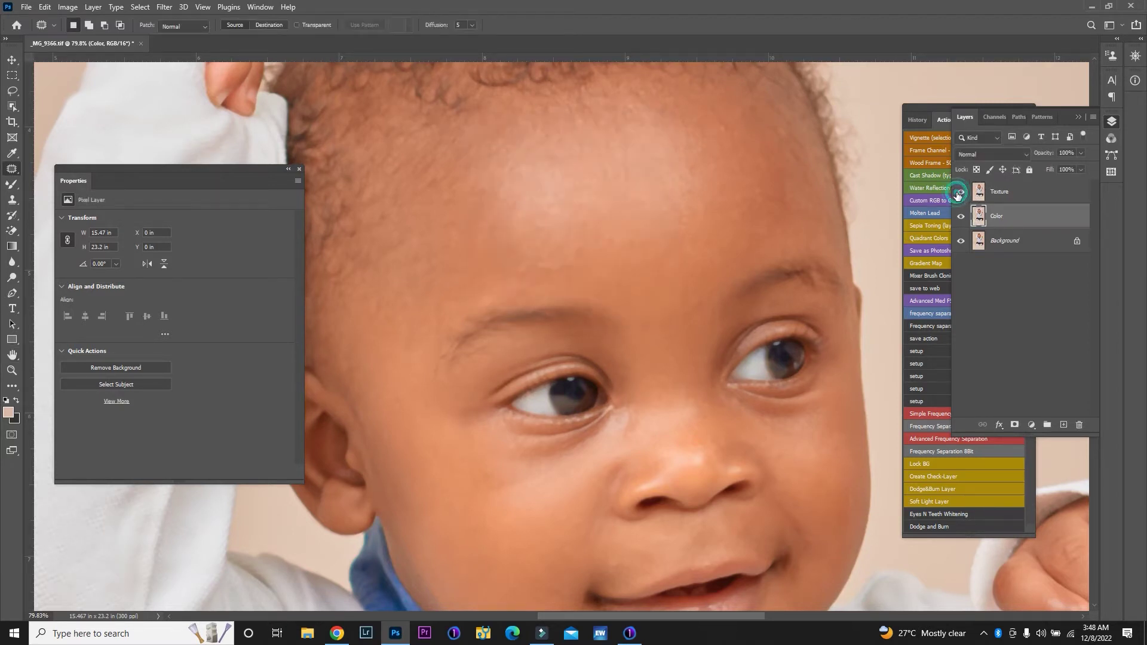
click(1022, 197)
click(68, 7)
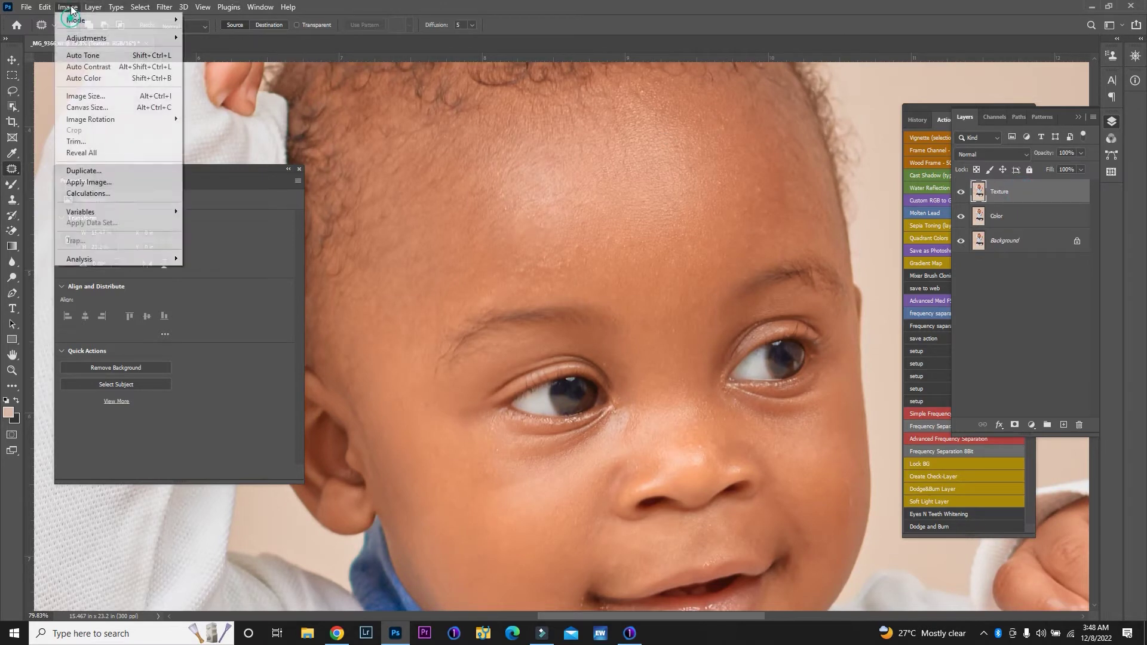
click(99, 183)
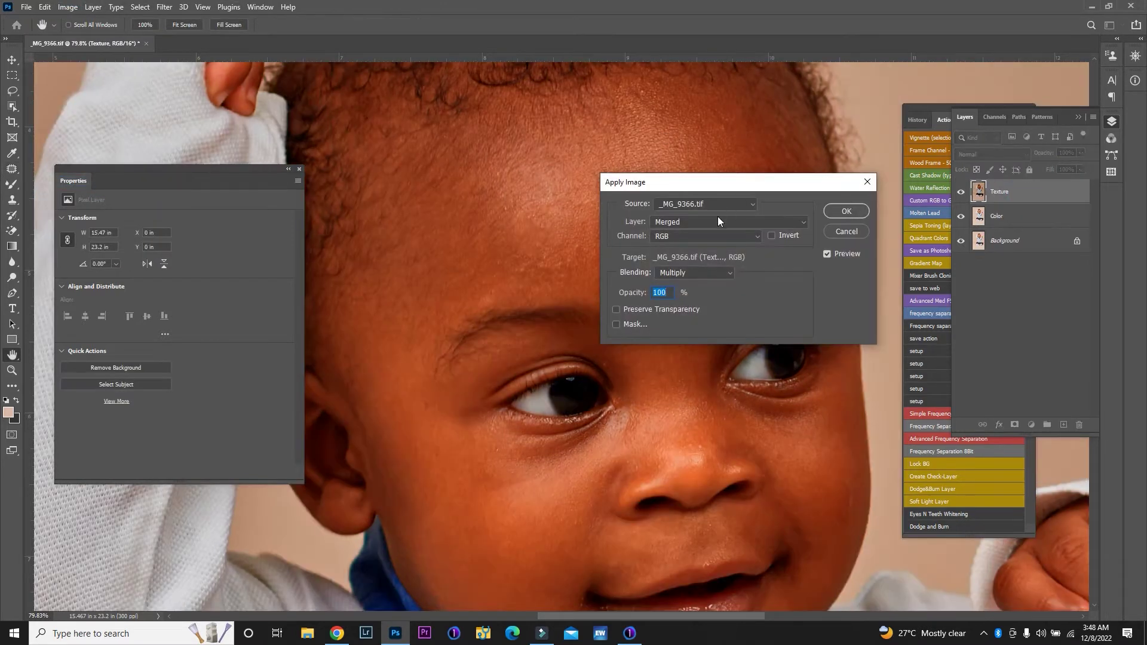
click(718, 221)
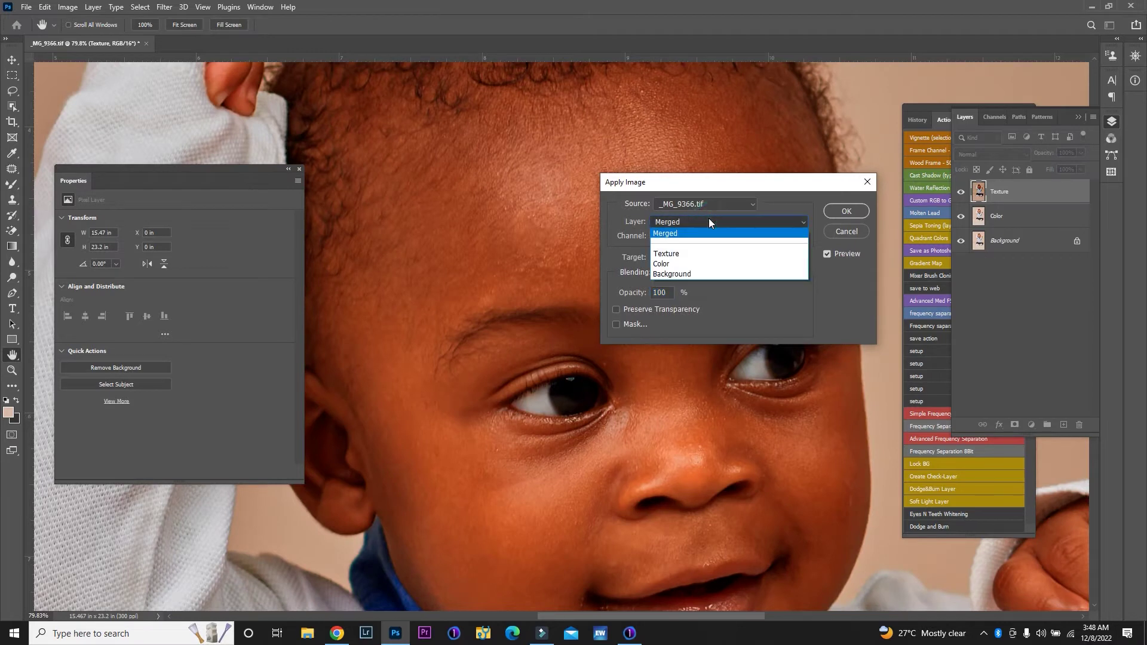
click(668, 265)
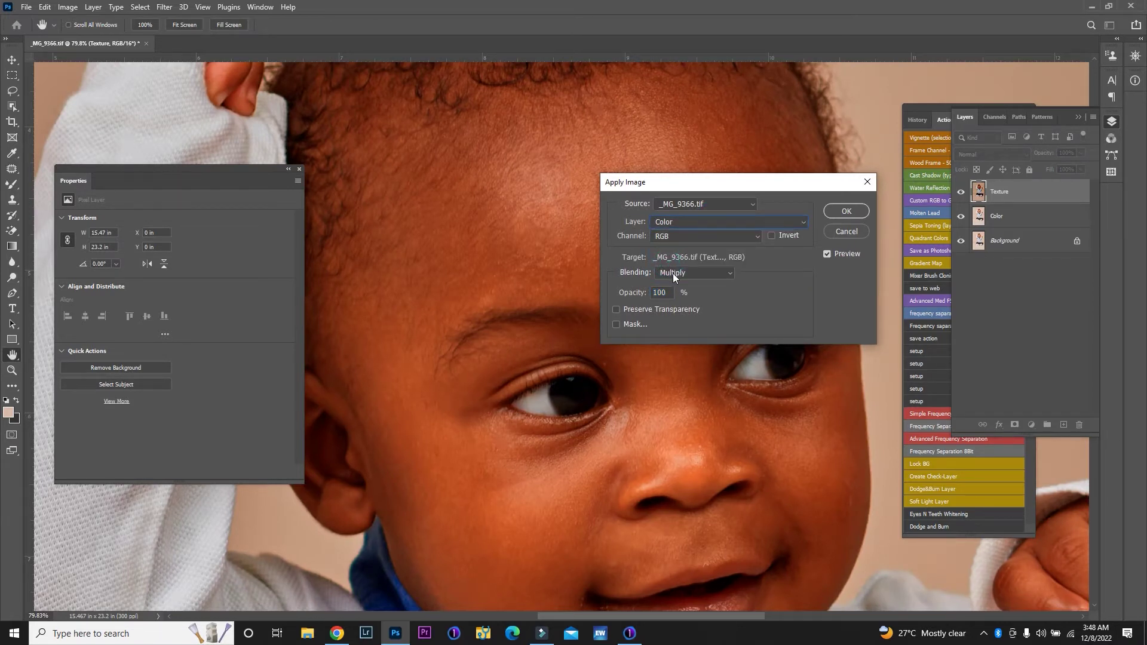
click(674, 274)
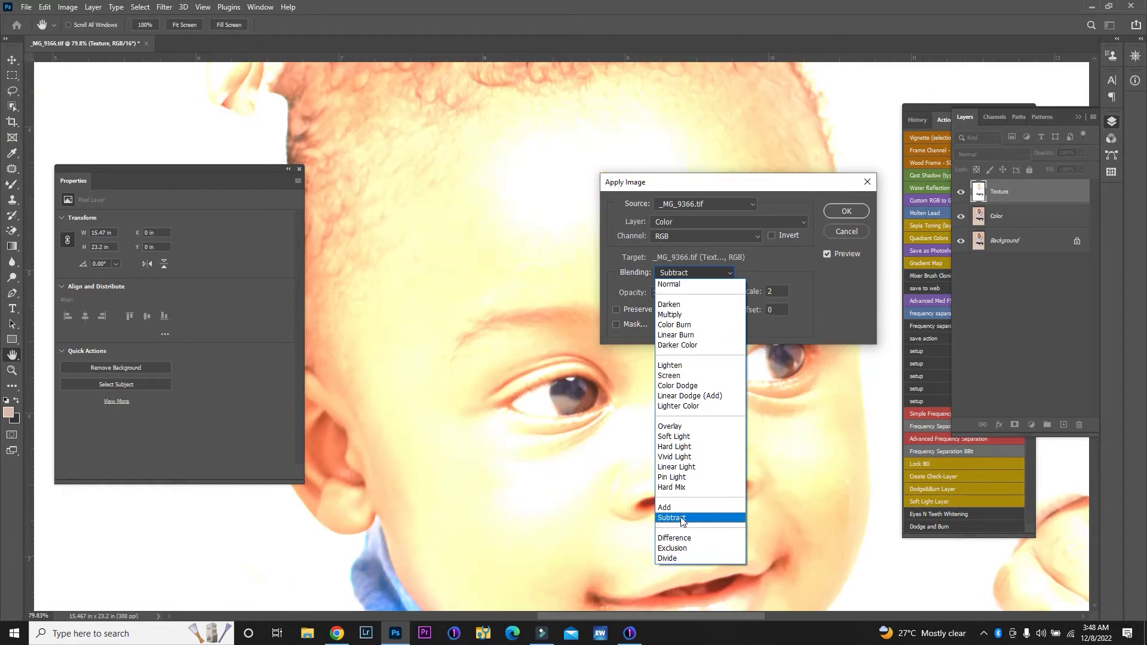
click(681, 518)
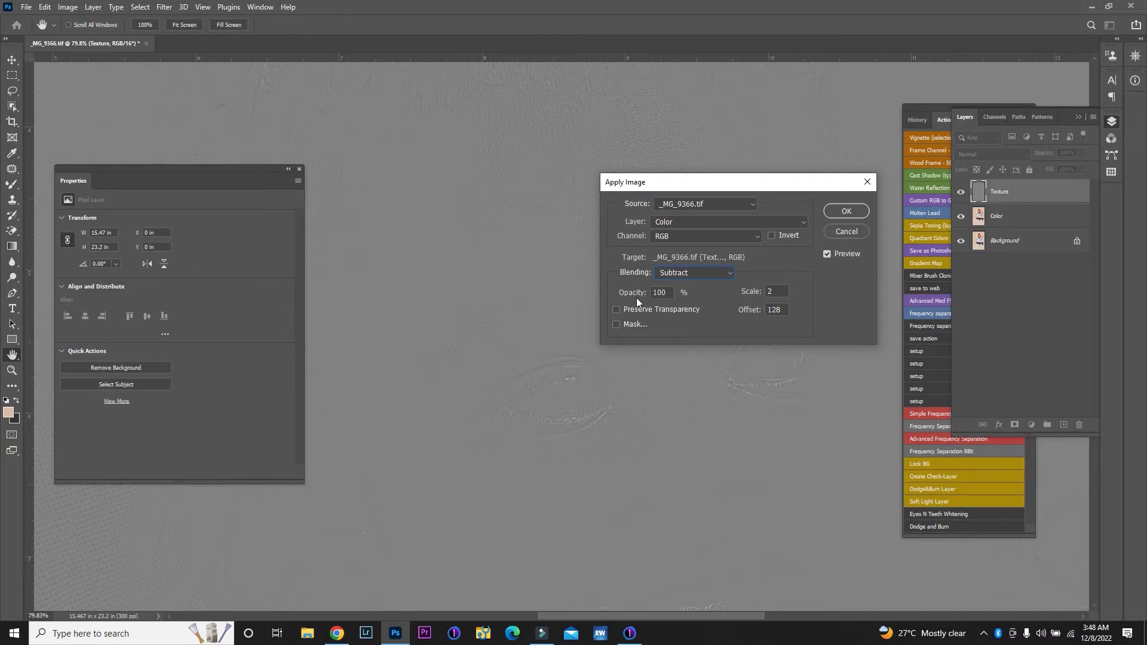
click(846, 210)
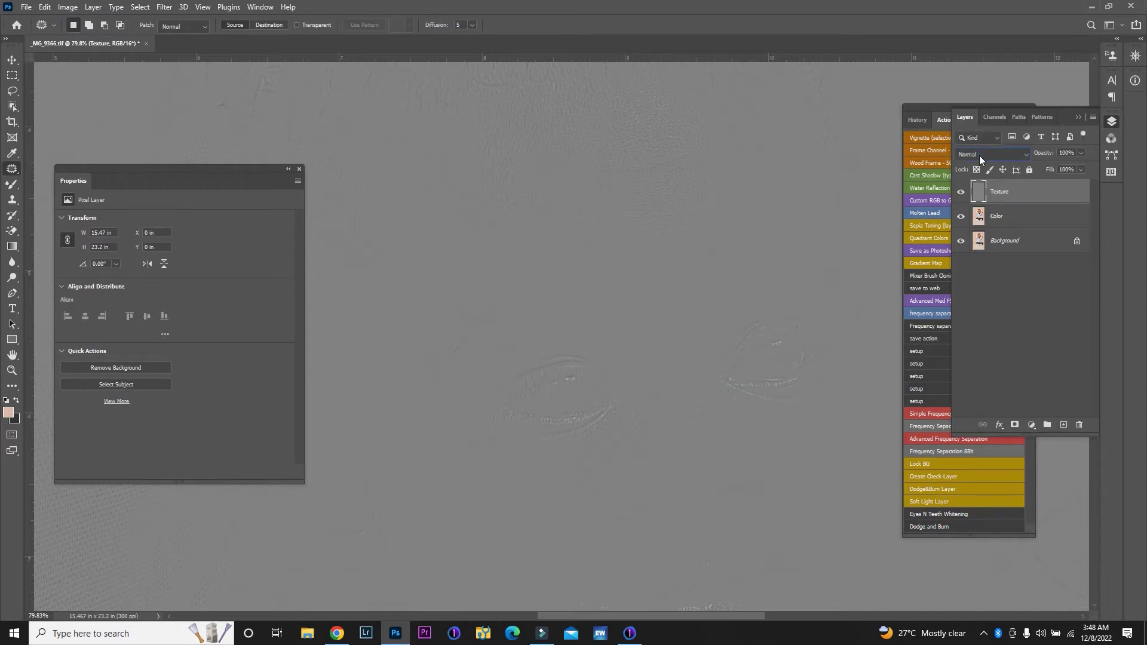
- Set the Texture layer's blend mode to Linear Light and duplicate the Color layer
click(979, 155)
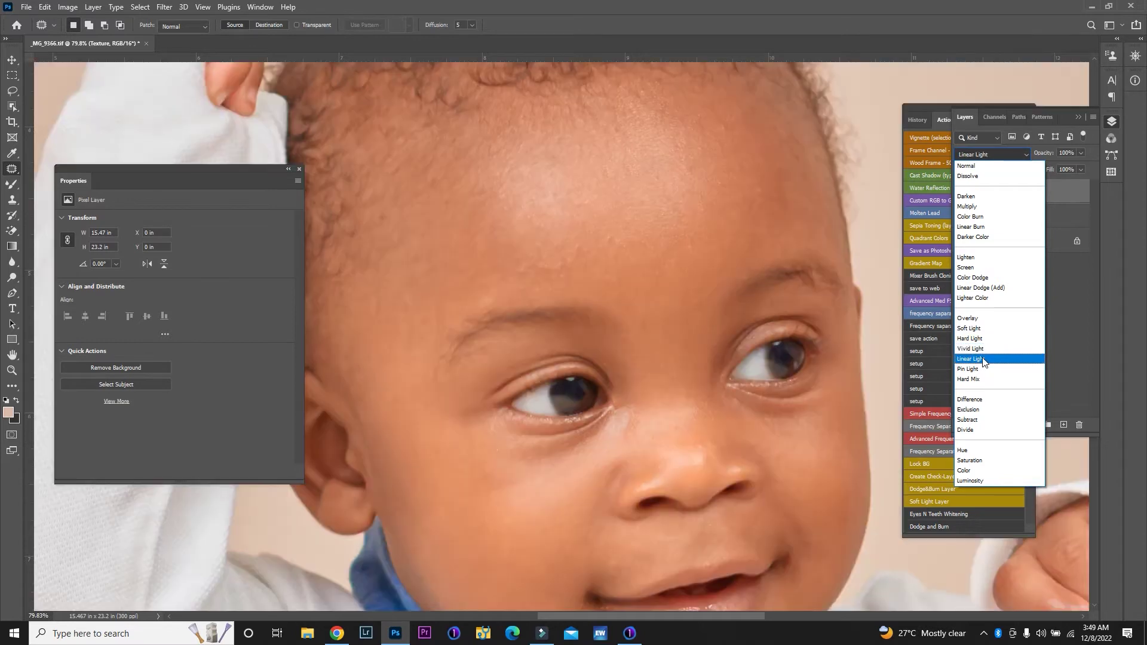
click(982, 358)
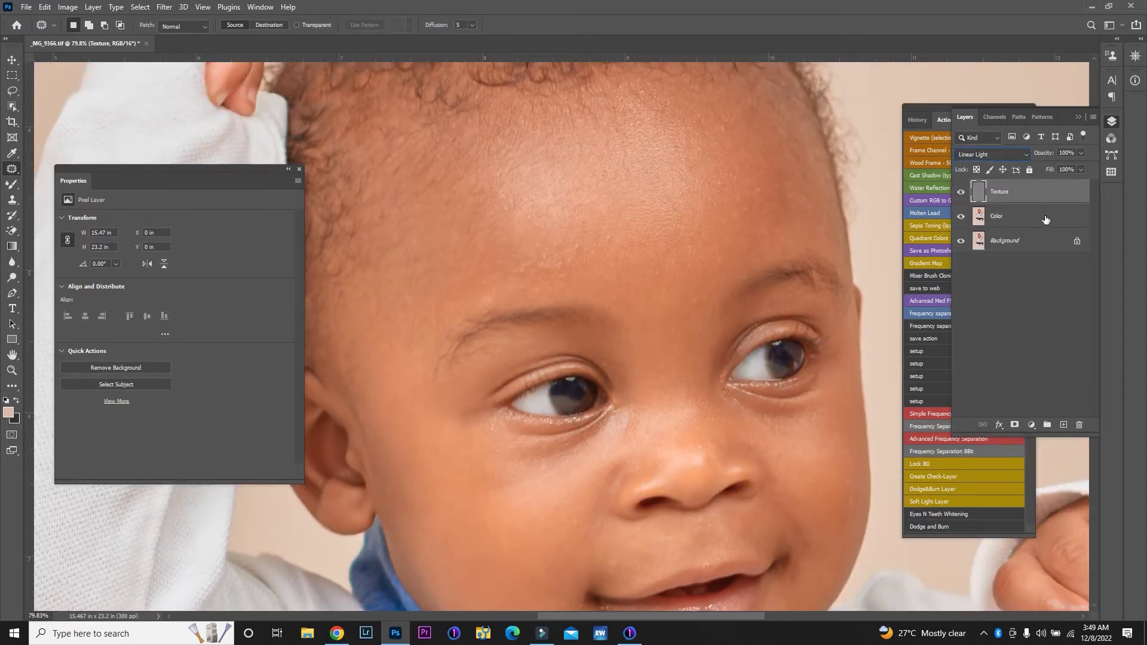
click(1010, 219)
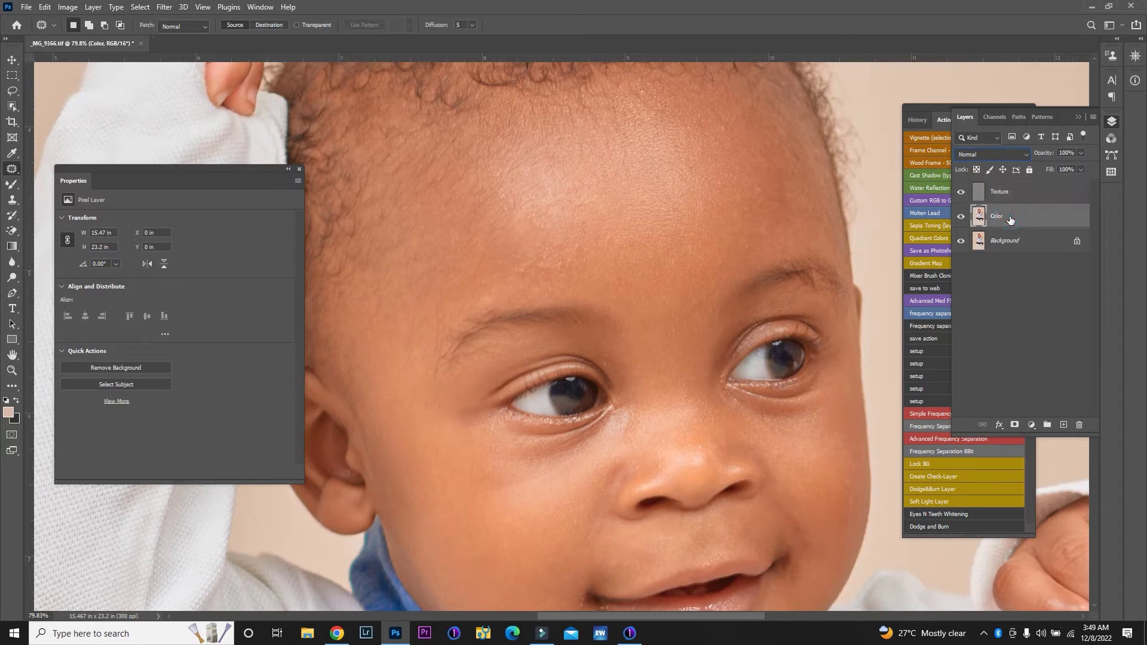
key(ctrl+j)
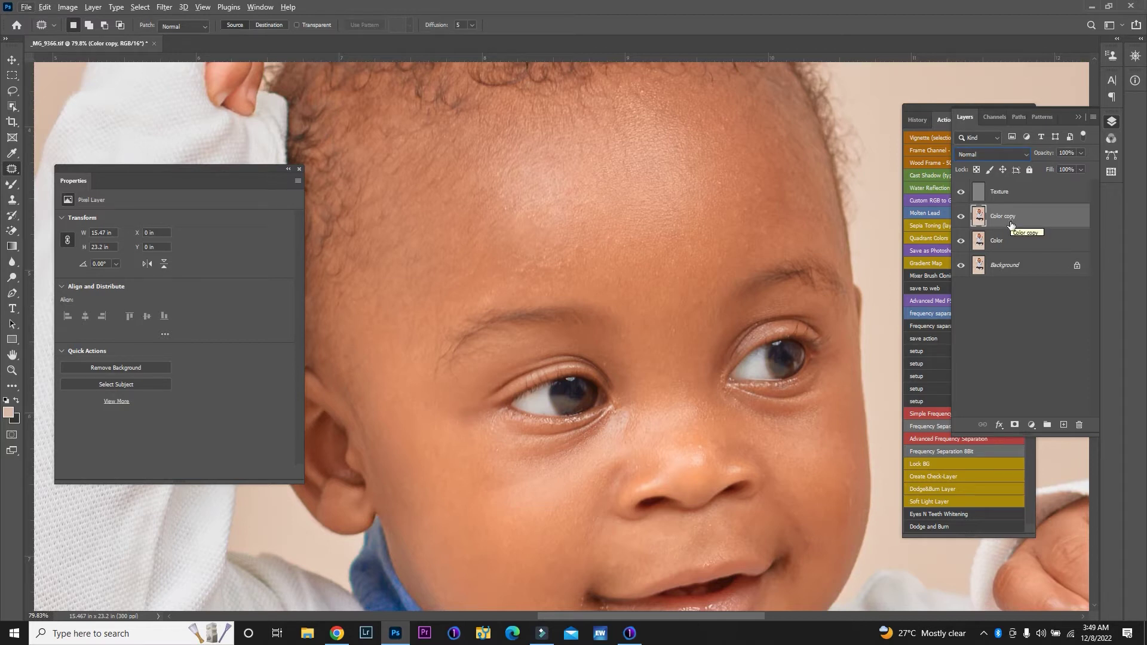
- Clip the Color copy layer to the Color layer with a clipping mask
drag(1010, 228, 1024, 225)
alt+click(1025, 227)
alt+click(1024, 227)
right_click(1008, 221)
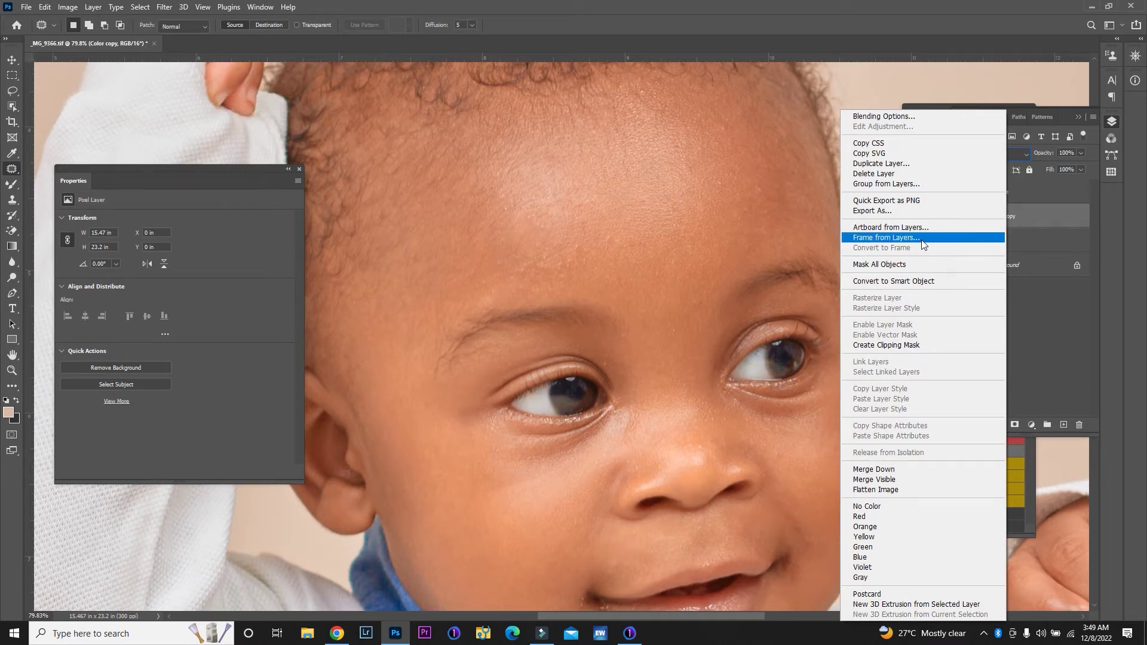
click(918, 344)
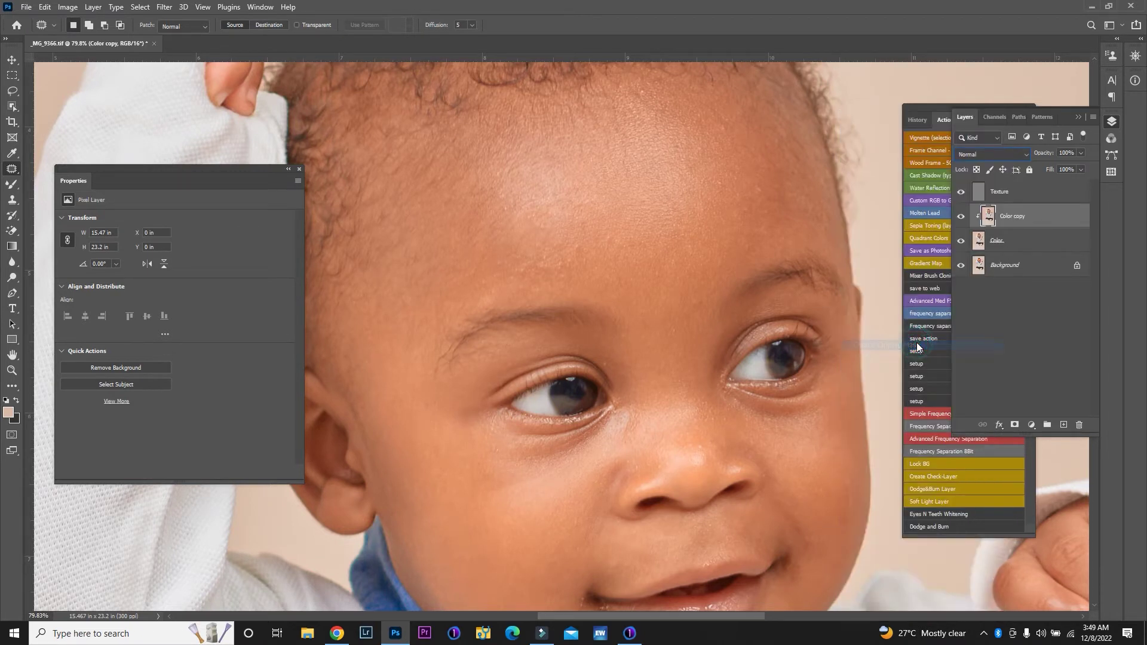
- Duplicate the Texture layer, clip the copy to the Texture layer and set its blend mode to Normal
click(1014, 189)
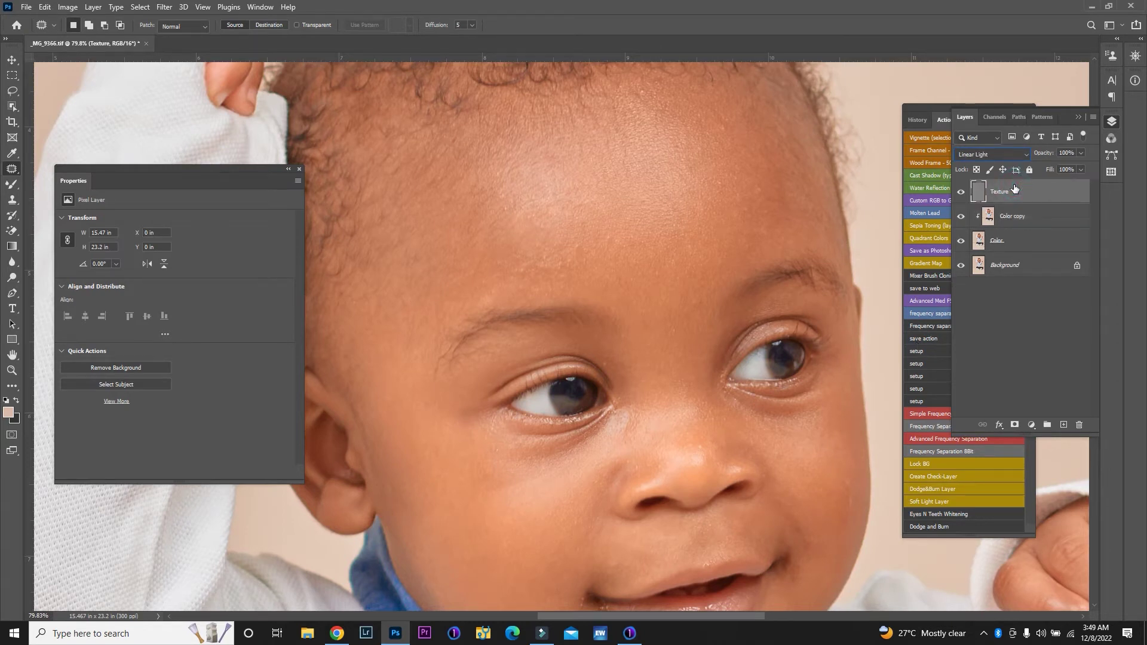
key(ctrl+j)
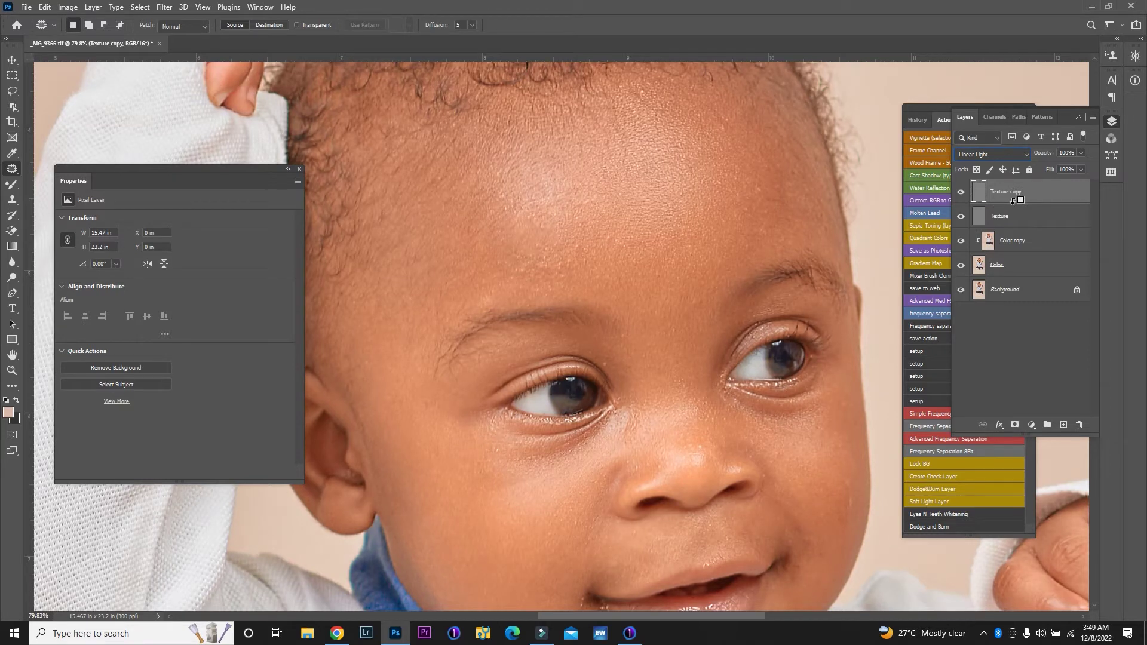
alt+click(1013, 200)
click(993, 157)
click(972, 166)
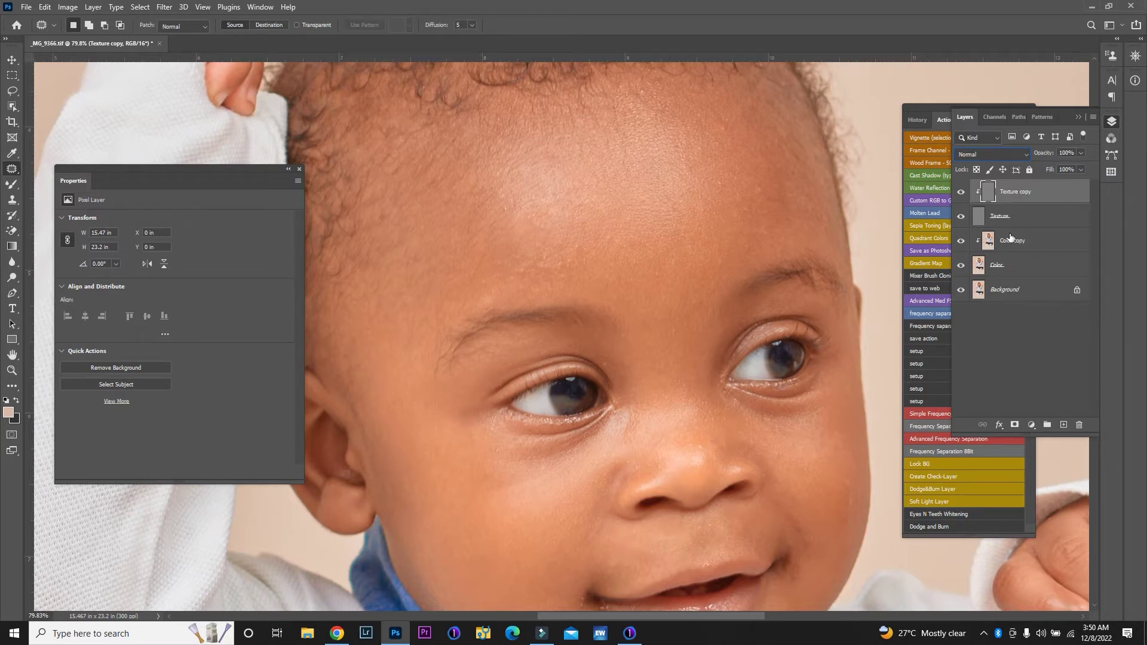
- Lock the Color layer's image pixels and try painting on the forehead with the Mixer Brush
click(1001, 267)
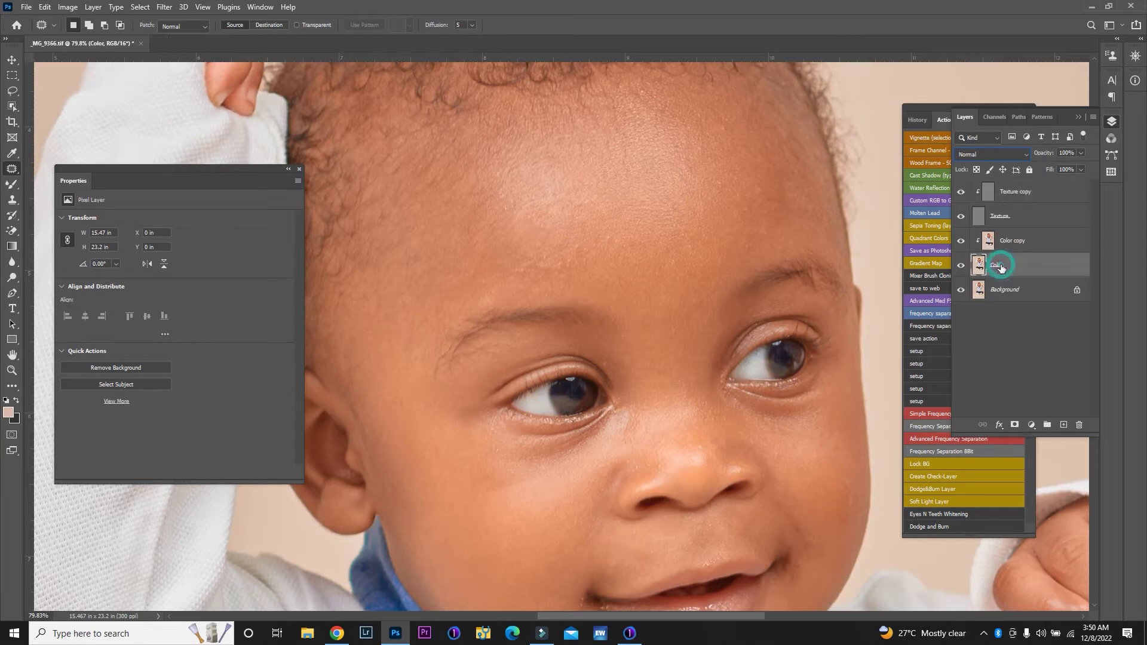
click(988, 171)
click(10, 186)
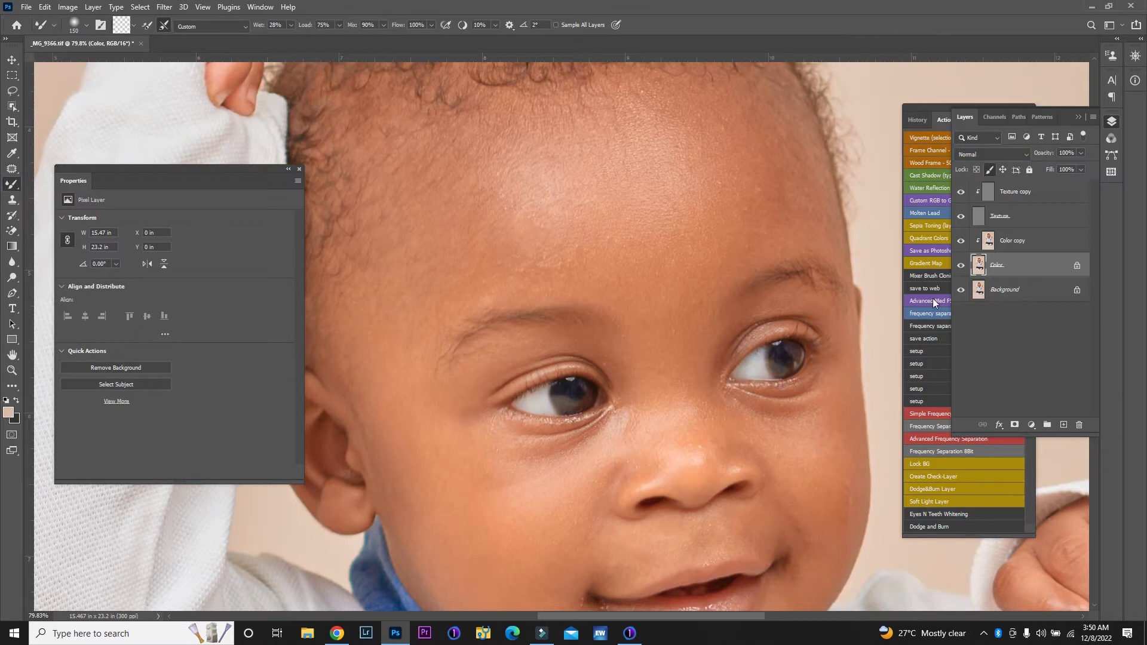
click(551, 199)
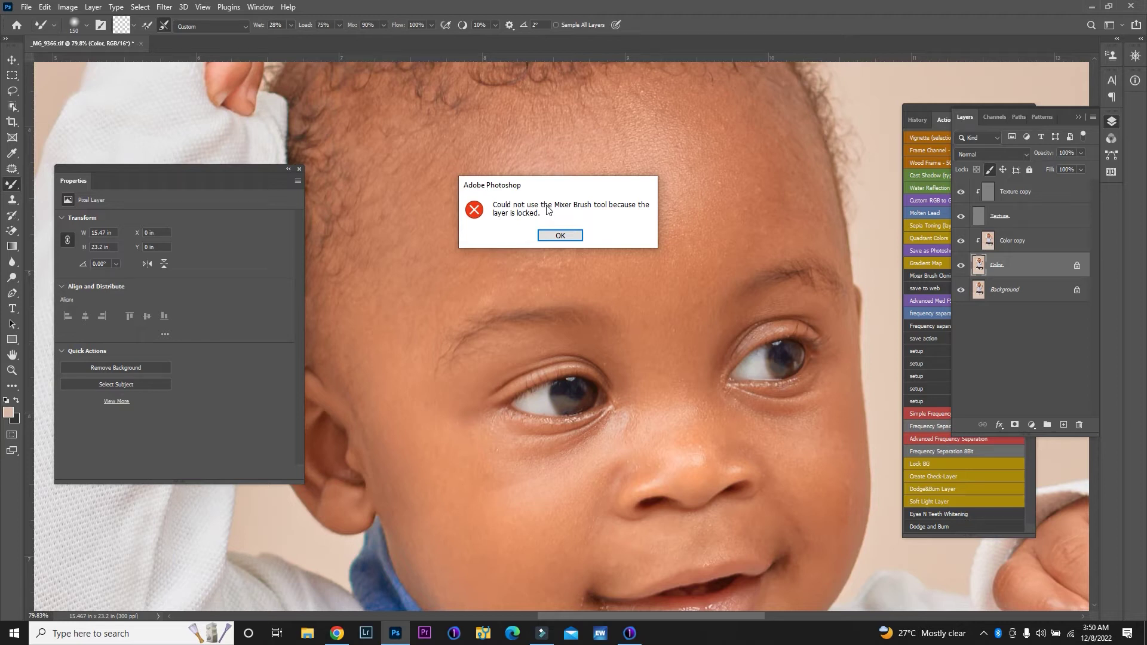
click(568, 234)
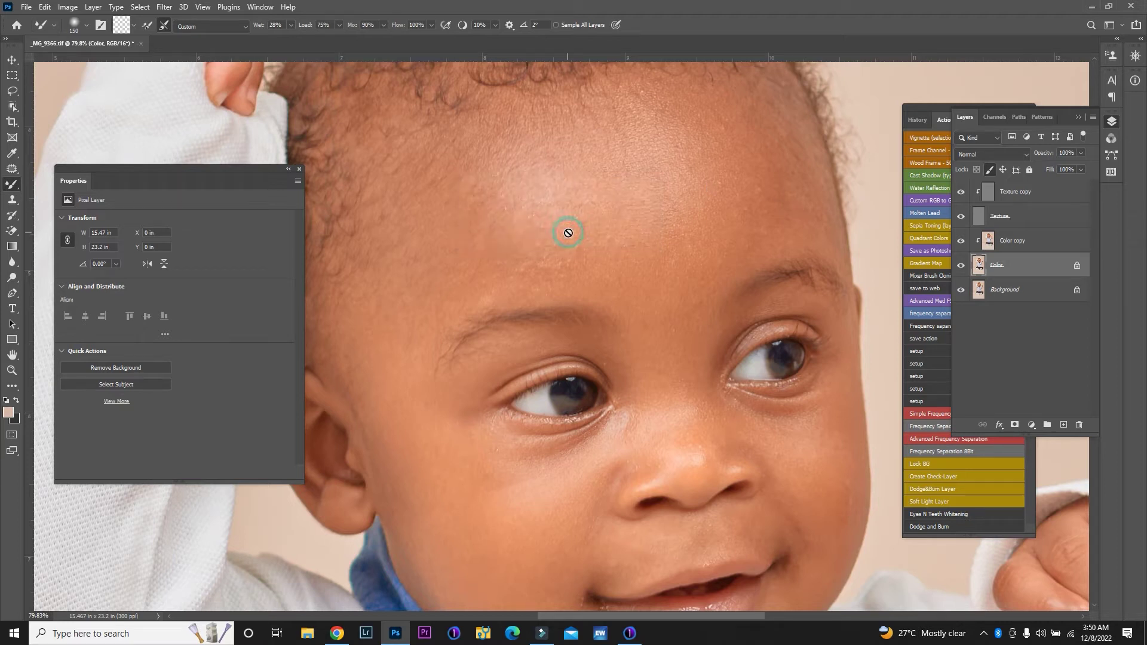
- Make the Color copy layer active, set the Mixer Brush size to 150 px and hide the Texture layer
click(1022, 240)
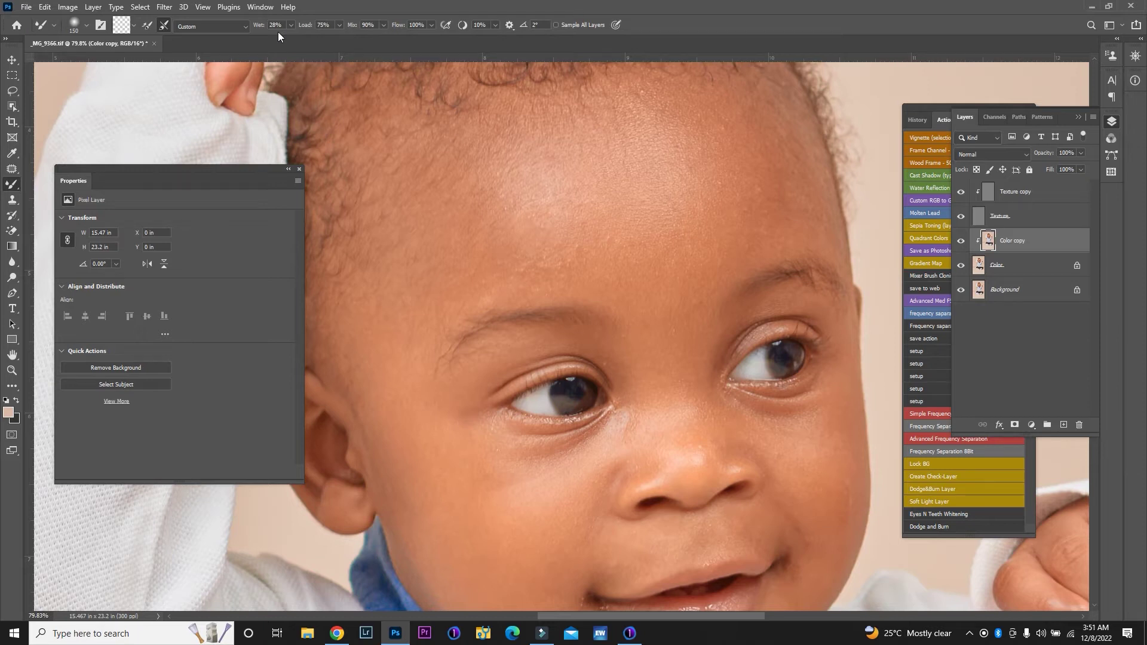
key(bracketright)
key(bracketright)
key(bracketright)
key(bracketright)
key(bracketright)
key(bracketright)
key(bracketright)
key(bracketright)
key(bracketright)
key(bracketright)
key(bracketright)
key(bracketright)
key(bracketleft)
key(bracketleft)
key(bracketleft)
key(bracketleft)
key(bracketleft)
key(bracketleft)
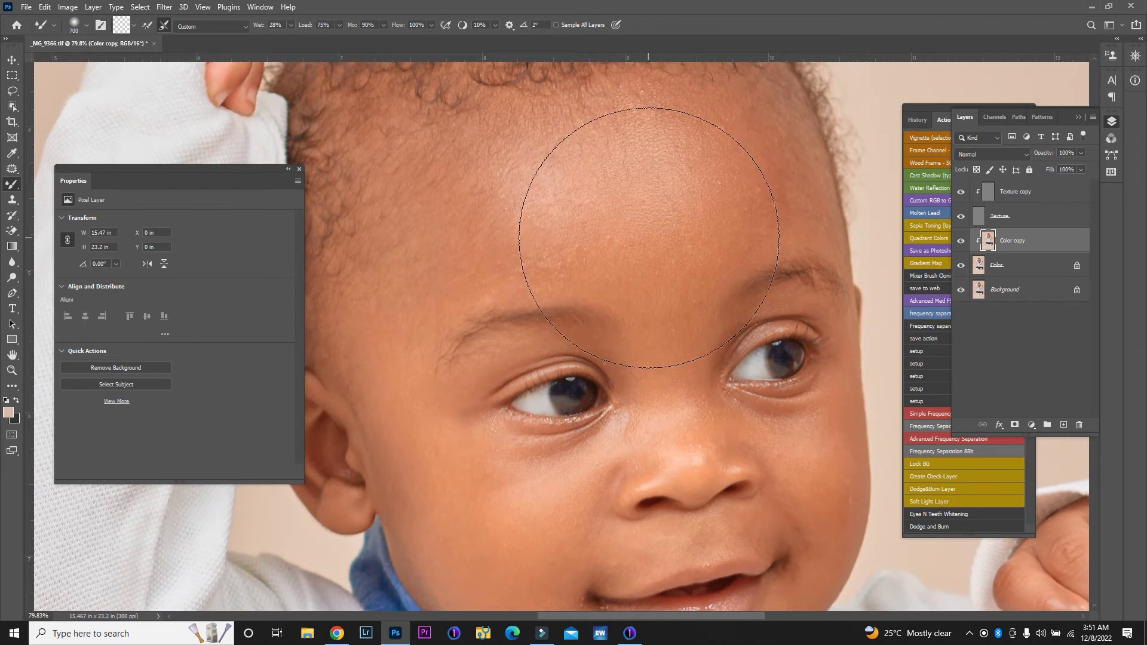
key(bracketleft)
key(bracketleft)
key(bracketleft)
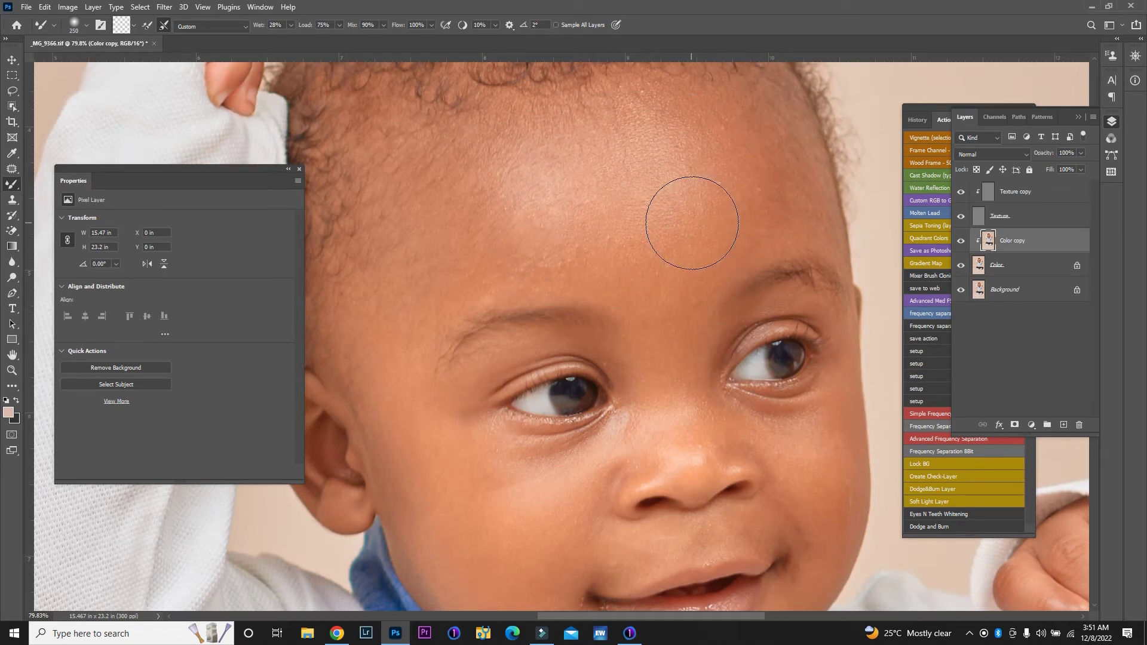
scroll(692, 223, down, 4)
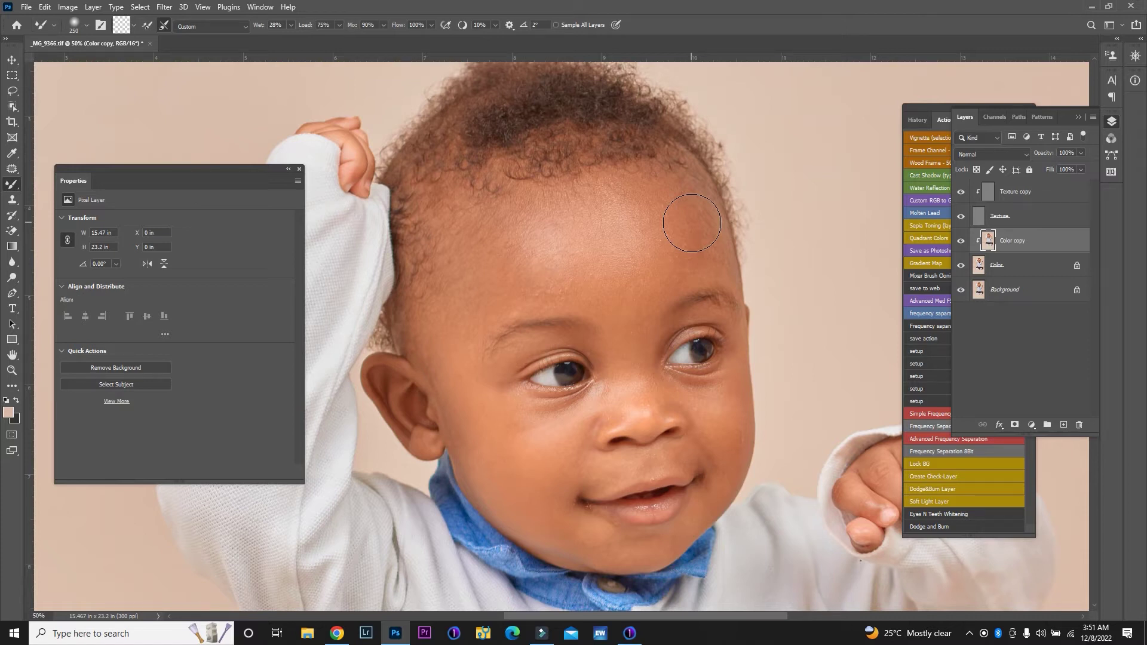
key(bracketleft)
key(bracketleft)
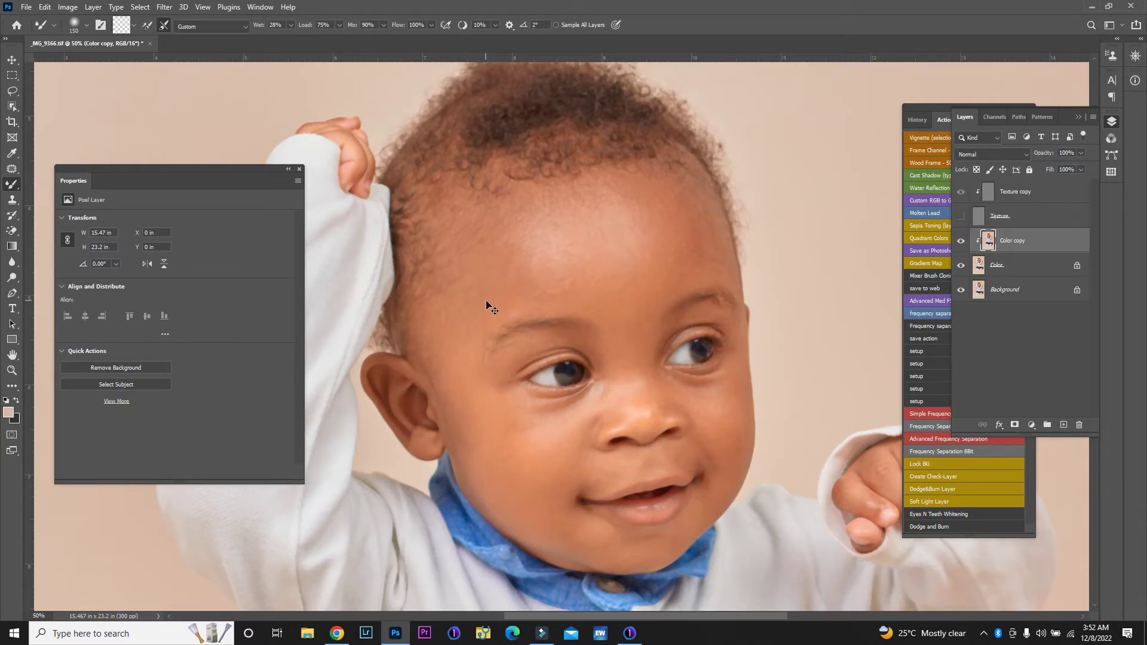
- Blend the skin tones on the raised-arm side of the forehead and temple with the 150 px Mixer Brush
key(ctrl+plus)
mouse_move(434, 299)
mouse_down()
mouse_move(422, 231)
mouse_move(440, 189)
mouse_move(469, 176)
mouse_up()
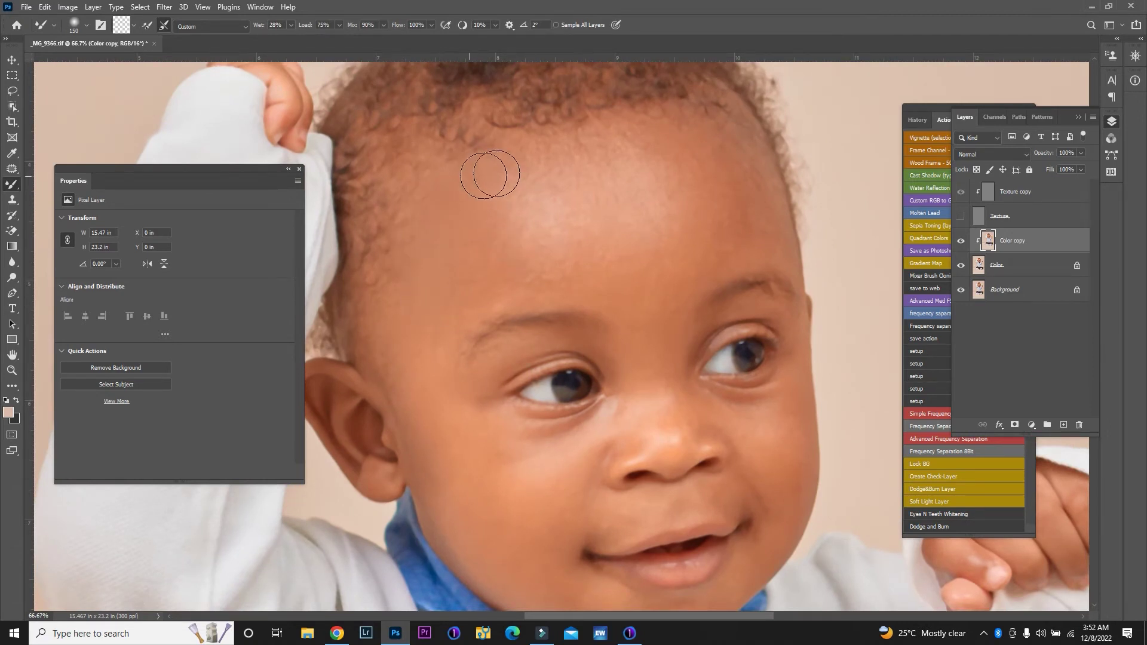
mouse_move(518, 252)
mouse_down()
mouse_move(491, 234)
mouse_move(471, 275)
mouse_up()
drag(461, 324, 498, 302)
click(403, 337)
- Set the Mixer Brush wetness to 15% and blend the uneven tones across the whole forehead
click(283, 26)
drag(284, 26, 262, 28)
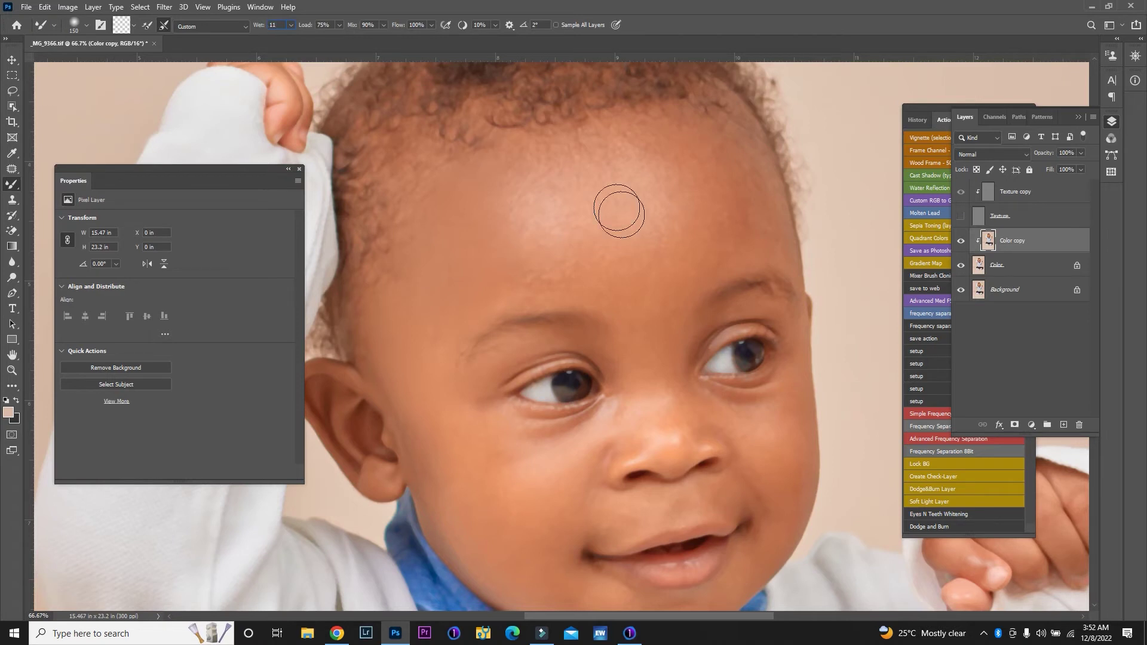
click(581, 249)
mouse_move(559, 276)
mouse_down()
mouse_move(530, 180)
mouse_move(563, 166)
mouse_move(548, 161)
mouse_up()
mouse_move(677, 202)
mouse_down()
mouse_move(604, 145)
mouse_move(615, 142)
mouse_move(615, 188)
mouse_up()
mouse_move(588, 237)
mouse_down()
mouse_move(578, 216)
mouse_move(563, 229)
mouse_move(553, 199)
mouse_move(550, 147)
mouse_move(562, 147)
mouse_move(532, 153)
mouse_move(574, 148)
mouse_up()
mouse_move(743, 240)
mouse_down()
mouse_move(721, 216)
mouse_move(720, 253)
mouse_move(694, 280)
mouse_up()
click(726, 267)
click(695, 243)
mouse_move(697, 167)
mouse_down()
mouse_move(675, 136)
mouse_move(683, 157)
mouse_up()
click(685, 229)
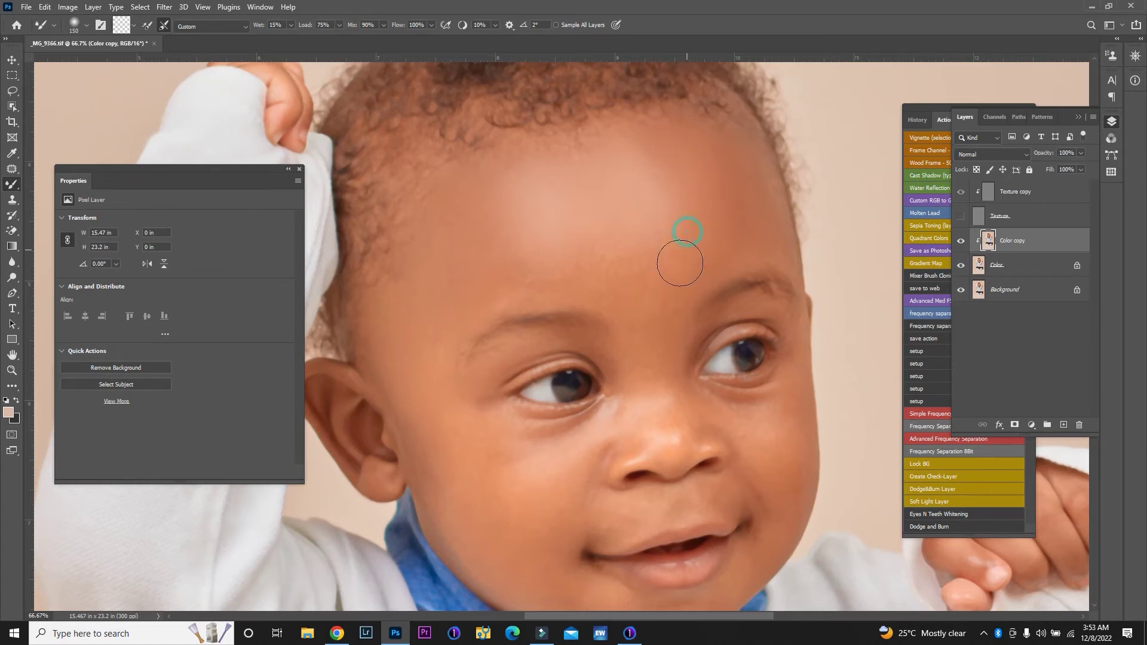
click(653, 291)
click(566, 282)
click(553, 285)
click(576, 274)
click(603, 276)
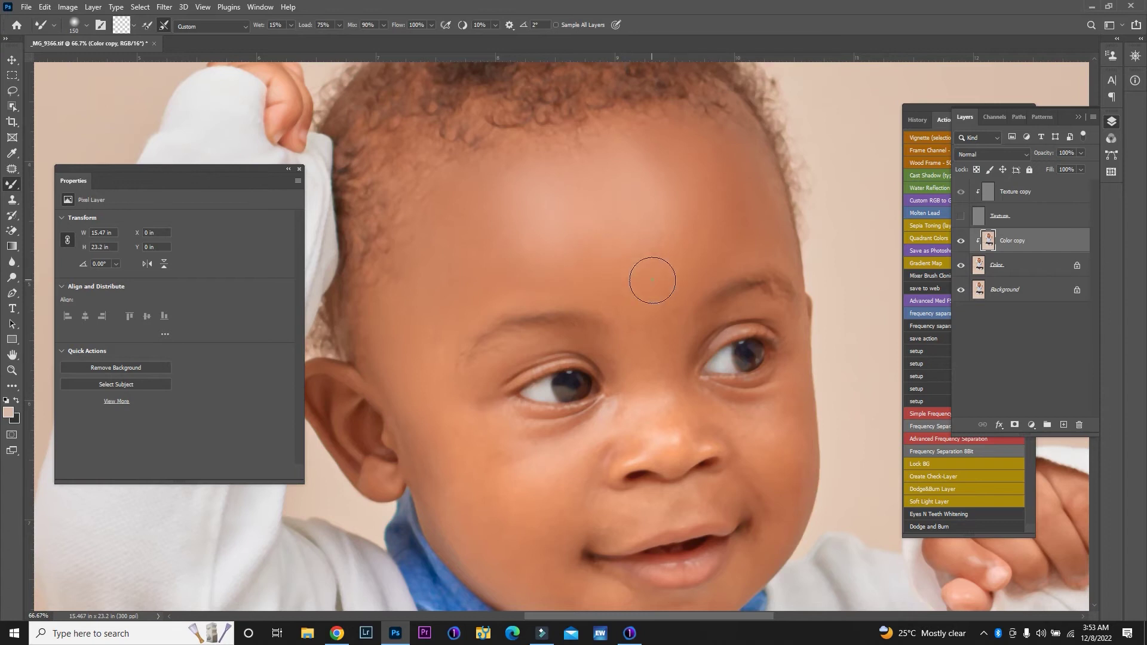
click(629, 140)
- Blend the skin on the ear-side temple, cheek and jaw and on the nose bridge with the Mixer Brush
click(502, 264)
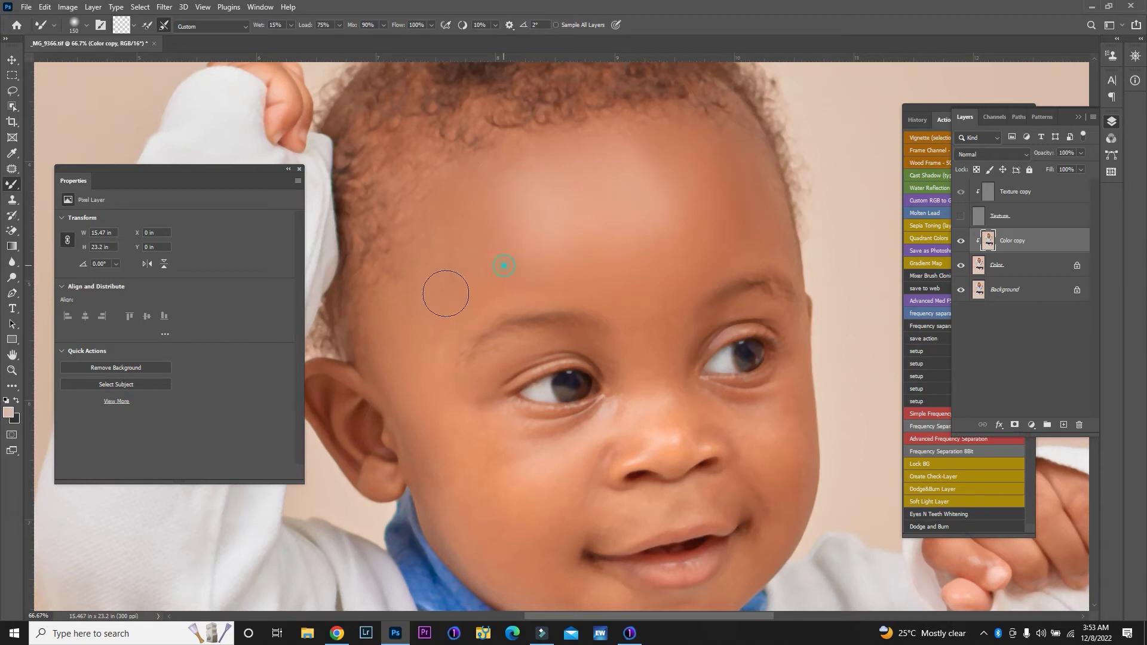
click(417, 287)
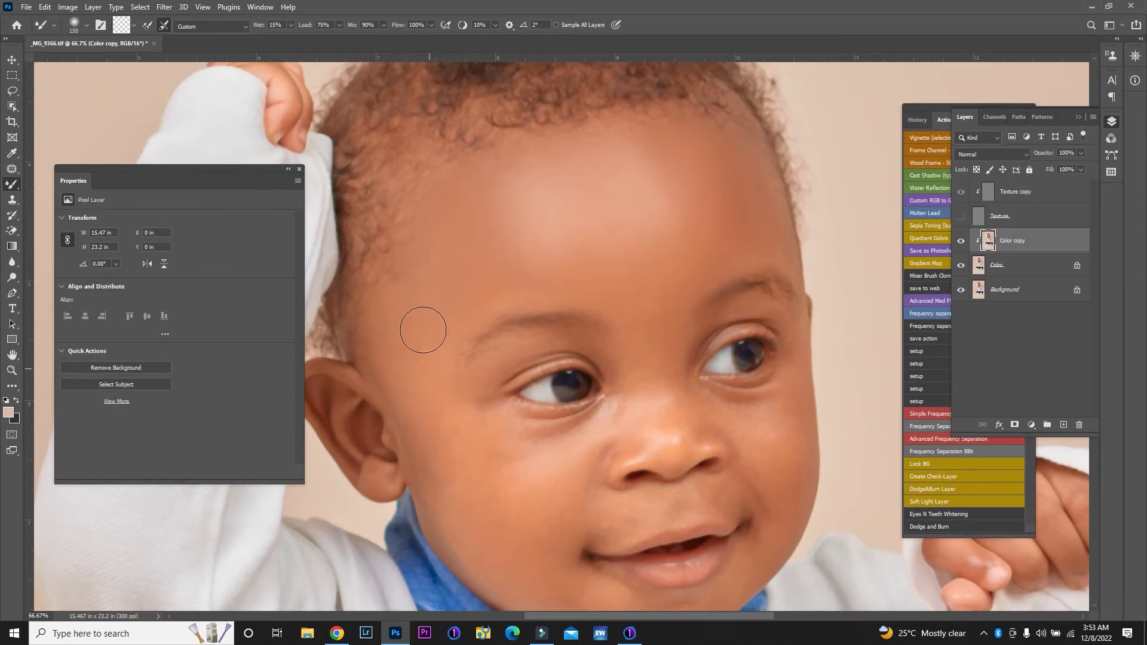
click(405, 378)
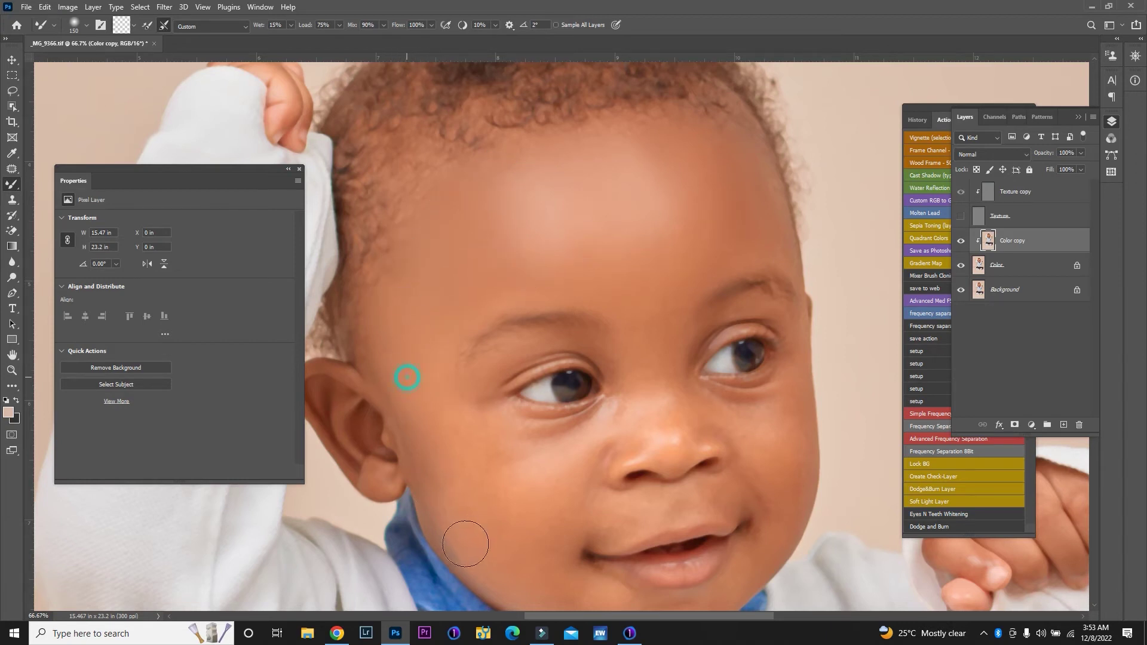
click(492, 554)
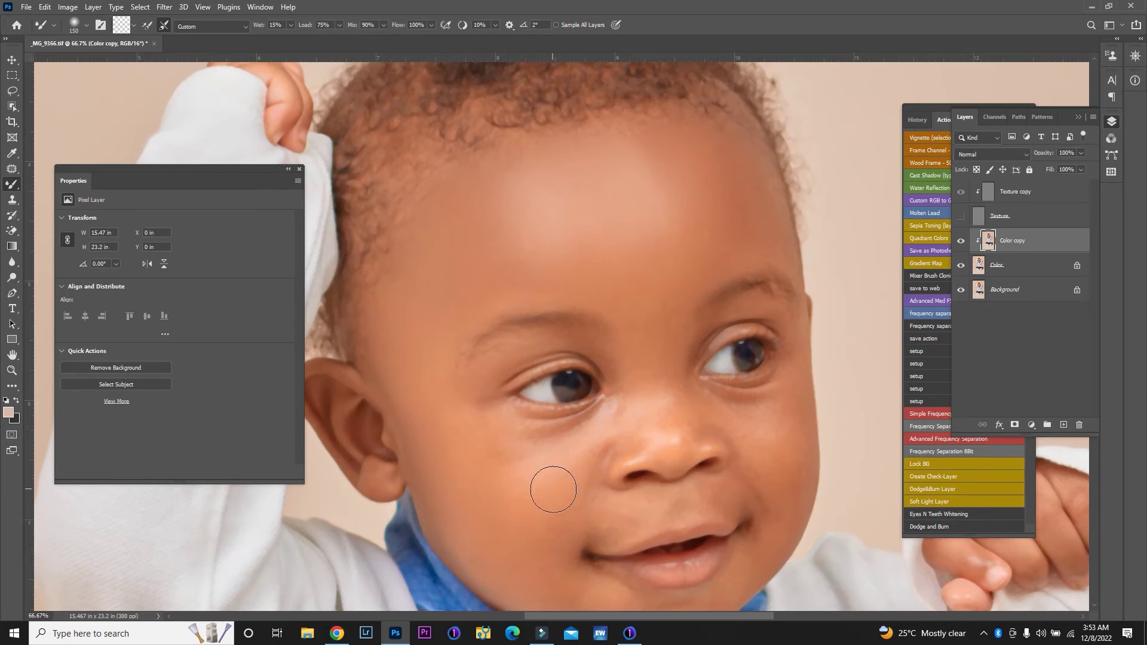
click(530, 478)
click(492, 476)
mouse_move(486, 405)
mouse_down()
mouse_move(496, 362)
mouse_move(475, 393)
mouse_up()
click(439, 369)
click(640, 393)
click(605, 349)
- Shrink the Mixer Brush to about 90 px and smooth the ear-side cheek, the mouth corner area and the nose bridge
key(bracketleft)
key(bracketleft)
click(528, 526)
key(bracketright)
click(522, 542)
click(558, 583)
click(550, 560)
click(558, 492)
click(517, 476)
click(656, 376)
click(663, 334)
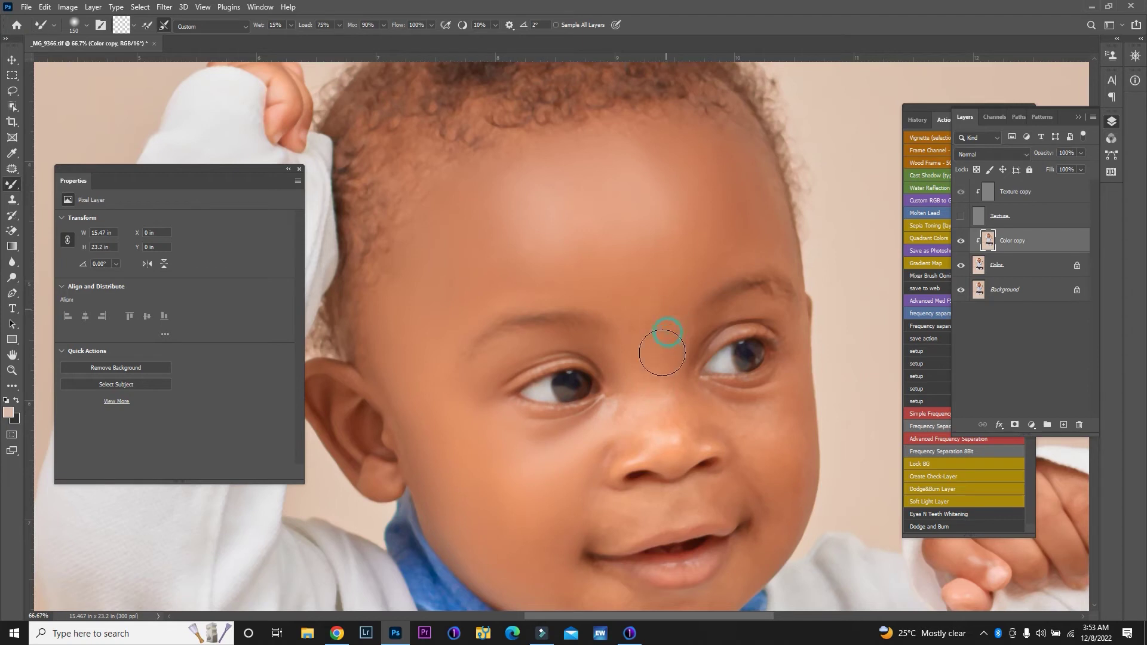
click(639, 338)
click(629, 372)
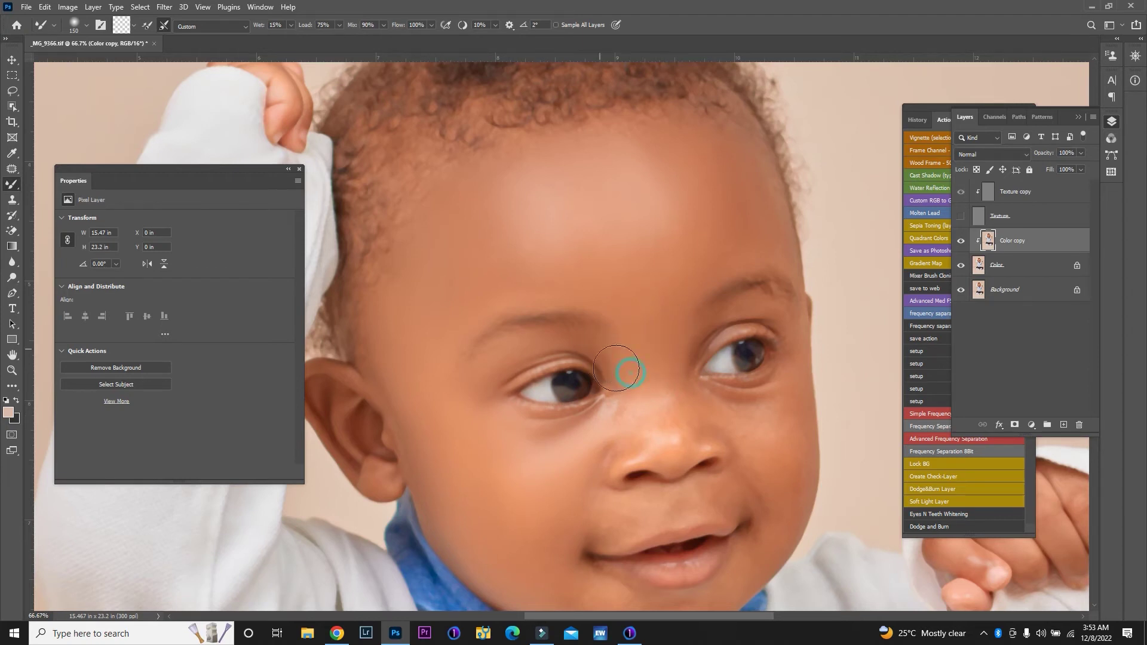
click(649, 424)
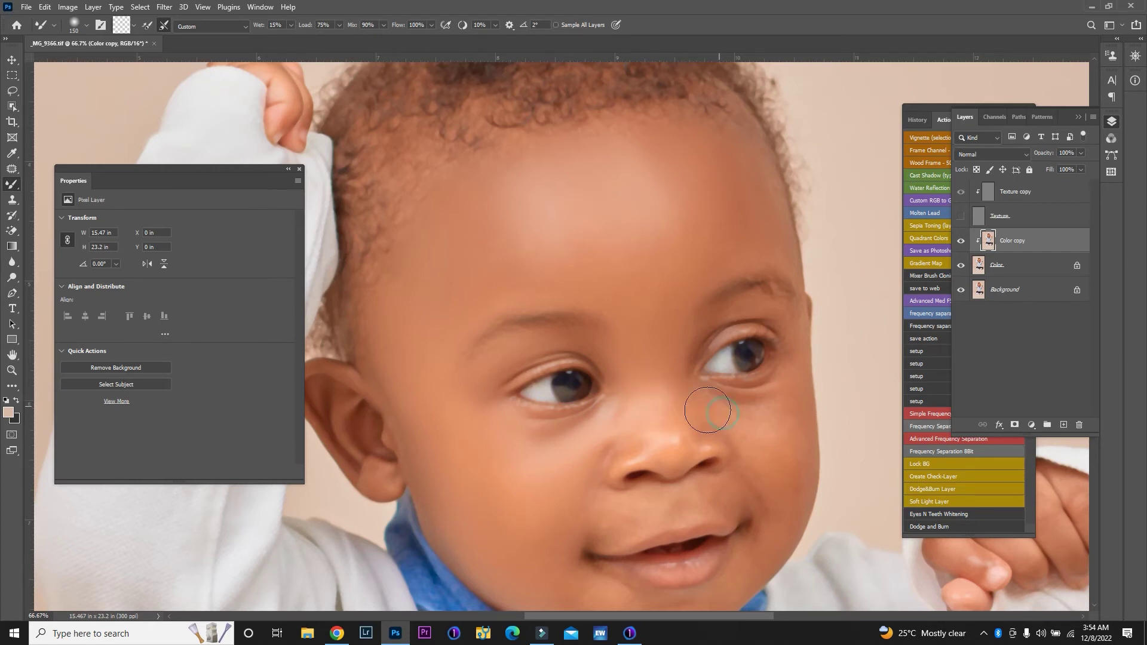
- Smooth the far cheek and jaw, the chin, the nose and the skin between the eye and brow
click(762, 439)
drag(773, 455, 788, 388)
click(785, 419)
drag(750, 466, 745, 438)
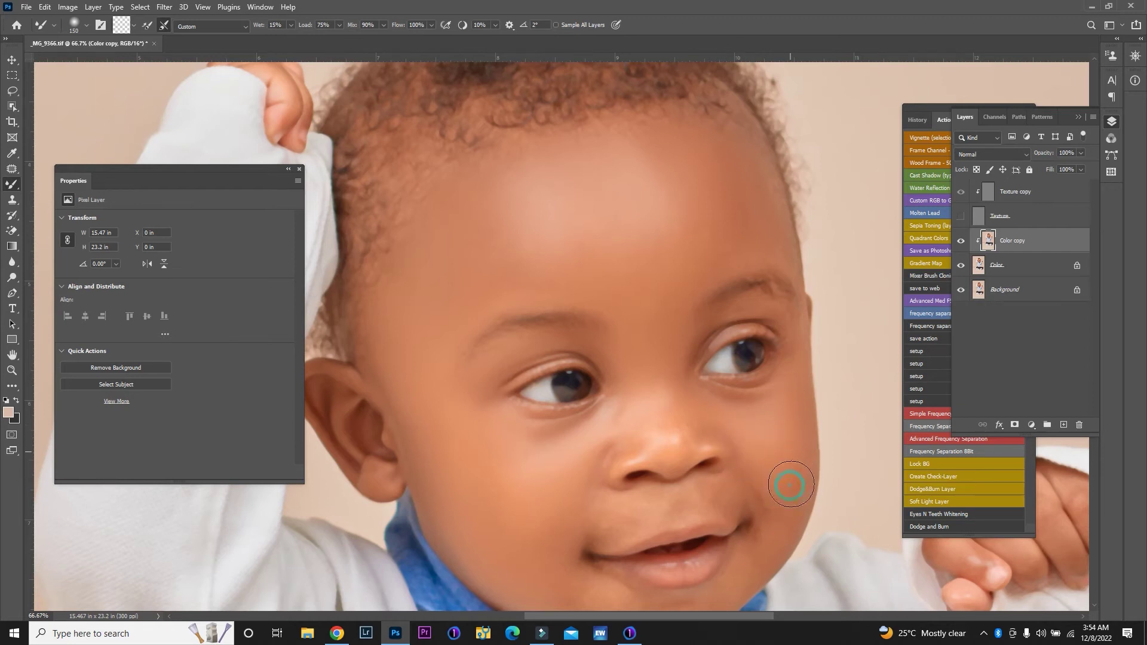
mouse_move(790, 483)
mouse_down()
mouse_move(793, 513)
mouse_move(762, 552)
mouse_up()
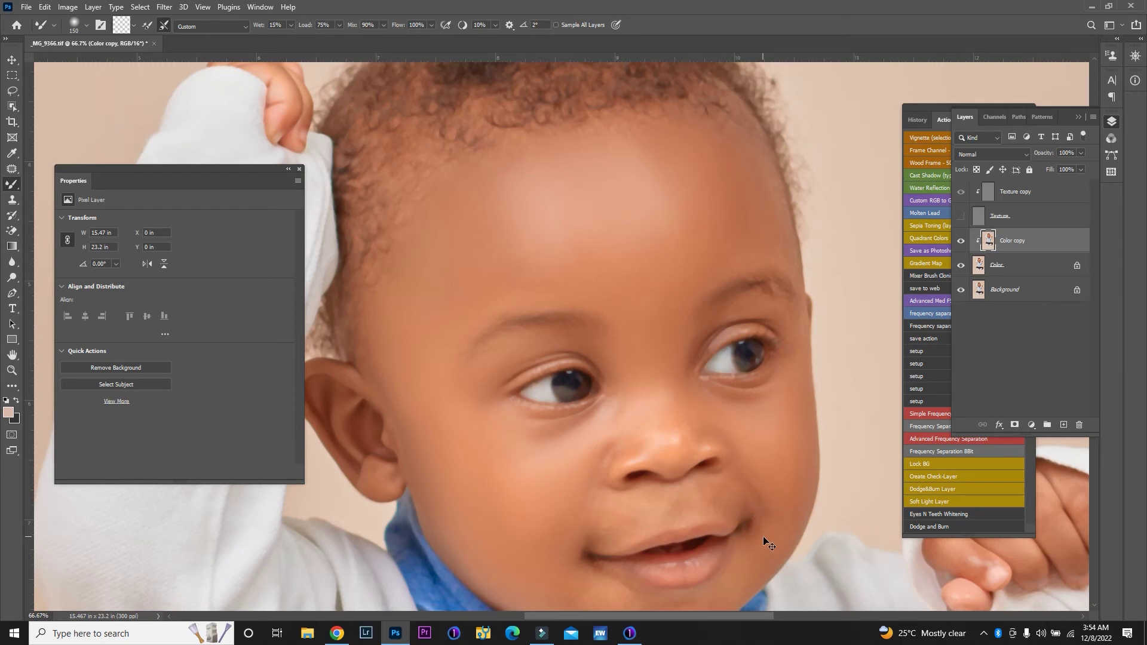
mouse_move(750, 577)
mouse_down()
mouse_move(762, 534)
mouse_move(719, 489)
mouse_move(695, 512)
mouse_move(614, 530)
mouse_move(584, 510)
mouse_up()
mouse_move(610, 449)
mouse_down()
mouse_move(673, 432)
mouse_move(650, 408)
mouse_move(648, 355)
mouse_move(658, 382)
mouse_move(679, 394)
mouse_move(668, 338)
mouse_move(622, 298)
mouse_move(521, 282)
mouse_move(517, 255)
mouse_move(488, 261)
mouse_move(560, 244)
mouse_move(615, 271)
mouse_move(613, 241)
mouse_move(590, 255)
mouse_move(599, 282)
mouse_move(666, 313)
mouse_move(679, 342)
mouse_up()
drag(731, 312, 700, 336)
- Enlarge the Mixer Brush to 300 px and smooth the forehead and cheek, turning the Texture layer's visibility back on
key(bracketright)
key(bracketright)
key(bracketright)
key(bracketright)
key(bracketright)
drag(691, 255, 686, 245)
drag(547, 246, 602, 206)
mouse_move(525, 233)
mouse_down()
mouse_move(498, 225)
mouse_move(500, 208)
mouse_move(543, 179)
mouse_up()
mouse_move(670, 211)
mouse_down()
mouse_move(648, 200)
mouse_move(639, 171)
mouse_up()
click(961, 217)
mouse_move(704, 243)
mouse_down()
mouse_move(645, 174)
mouse_move(650, 185)
mouse_up()
mouse_move(504, 516)
mouse_down()
mouse_move(486, 455)
mouse_move(501, 494)
mouse_up()
- Hide the Texture layer and smooth the chin and the skin beside the mouth with an 80 px Mixer Brush
key(ctrl+minus)
key(ctrl+minus)
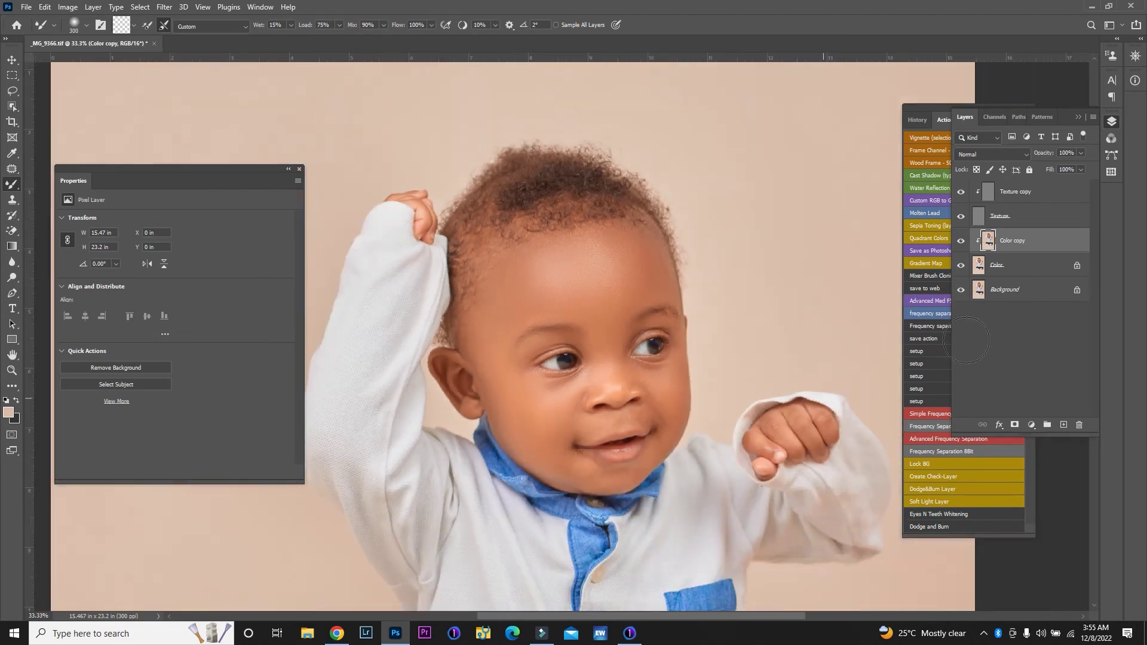
click(961, 217)
key(z)
drag(615, 476, 676, 454)
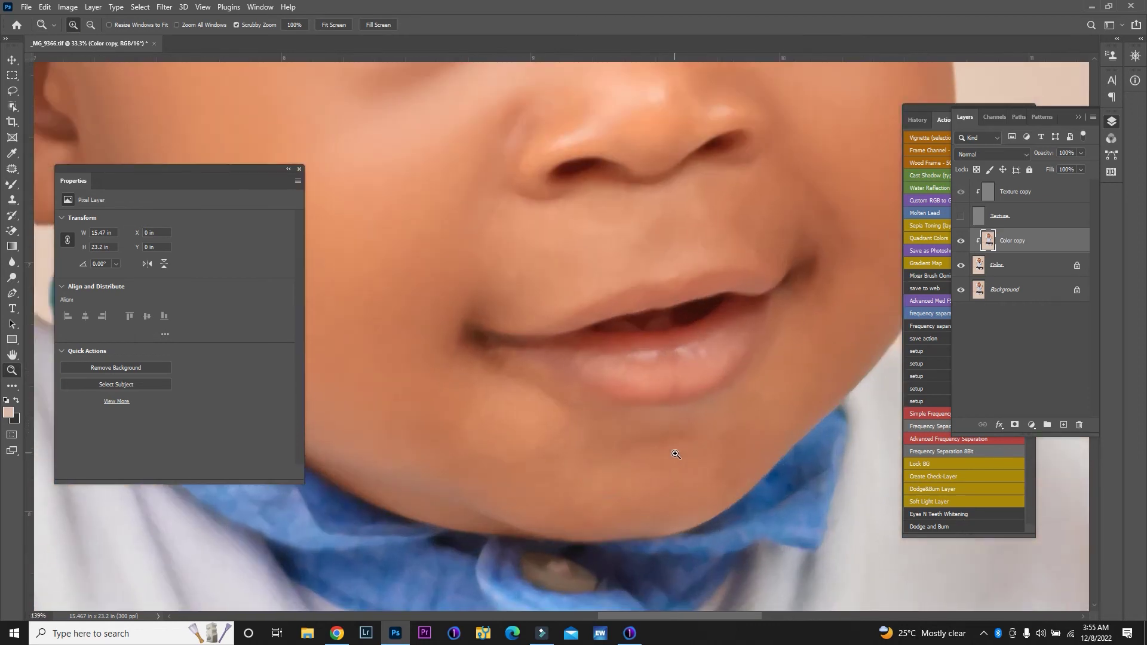
key(b)
key(bracketleft)
key(bracketleft)
key(bracketleft)
key(bracketleft)
key(bracketleft)
key(bracketleft)
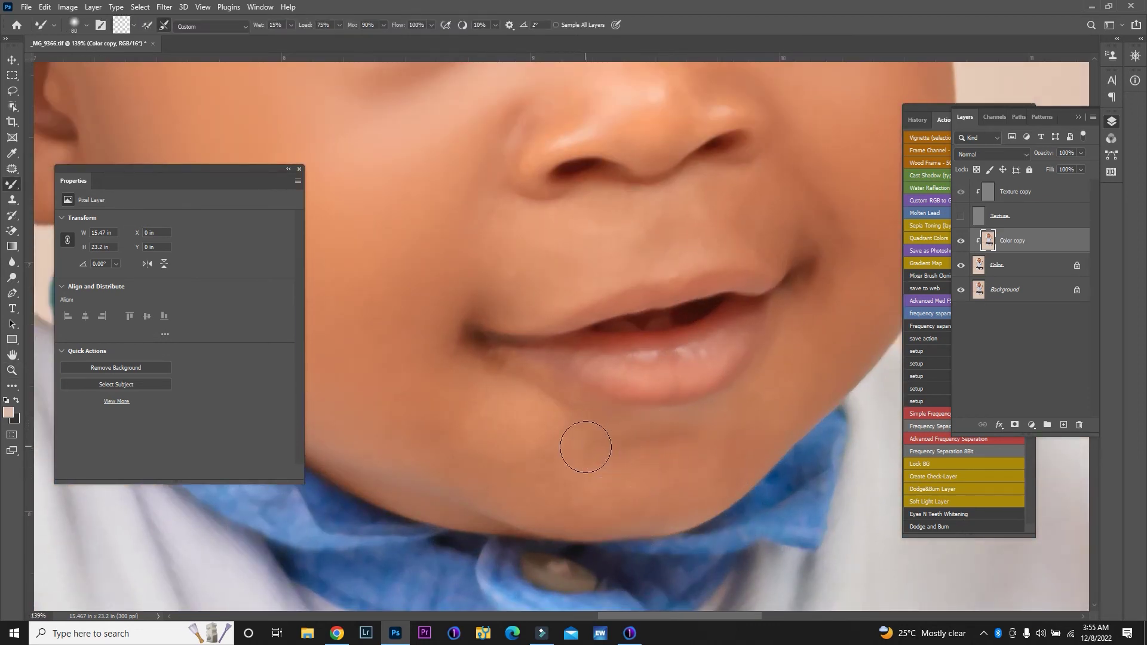
mouse_move(576, 438)
mouse_down()
mouse_move(512, 384)
mouse_move(486, 382)
mouse_move(566, 453)
mouse_up()
mouse_move(531, 511)
mouse_down()
mouse_move(345, 442)
mouse_move(534, 509)
mouse_move(583, 513)
mouse_move(446, 414)
mouse_move(435, 357)
mouse_move(418, 353)
mouse_move(422, 308)
mouse_move(410, 317)
mouse_up()
- Enlarge the Mixer Brush and blend the broad area of the ear-side cheek
key(bracketright)
key(bracketright)
key(bracketright)
key(bracketright)
key(bracketright)
mouse_move(360, 321)
mouse_down()
mouse_move(393, 313)
mouse_move(438, 209)
mouse_move(444, 223)
mouse_up()
- Reduce the Mixer Brush to 100 px and smooth the upper lip area, the sides of the nose and mouth, and the chin
key(bracketleft)
key(bracketleft)
key(bracketleft)
mouse_move(518, 245)
mouse_down()
mouse_move(491, 295)
mouse_move(504, 278)
mouse_move(503, 212)
mouse_move(516, 227)
mouse_move(596, 224)
mouse_up()
mouse_move(480, 190)
mouse_down()
mouse_move(478, 156)
mouse_move(514, 115)
mouse_up()
mouse_move(582, 252)
mouse_down()
mouse_move(625, 218)
mouse_move(651, 217)
mouse_move(578, 206)
mouse_up()
mouse_move(510, 308)
mouse_down()
mouse_move(605, 286)
mouse_move(685, 242)
mouse_move(766, 234)
mouse_move(716, 232)
mouse_move(722, 216)
mouse_move(757, 228)
mouse_move(748, 192)
mouse_move(637, 216)
mouse_move(734, 197)
mouse_move(750, 204)
mouse_move(686, 248)
mouse_move(658, 248)
mouse_move(725, 247)
mouse_move(787, 152)
mouse_up()
mouse_move(819, 316)
mouse_down()
mouse_move(826, 251)
mouse_move(805, 229)
mouse_move(825, 270)
mouse_move(815, 345)
mouse_move(476, 481)
mouse_move(521, 492)
mouse_move(562, 473)
mouse_move(542, 467)
mouse_move(667, 440)
mouse_move(599, 452)
mouse_move(513, 384)
mouse_move(521, 418)
mouse_move(464, 390)
mouse_move(476, 360)
mouse_move(456, 348)
mouse_move(467, 368)
mouse_move(437, 414)
mouse_move(350, 336)
mouse_move(418, 425)
mouse_move(514, 448)
mouse_up()
click(819, 322)
- Adjust the Mixer Brush size and blend the skin tones on the nose
key(ctrl+minus)
key(ctrl+minus)
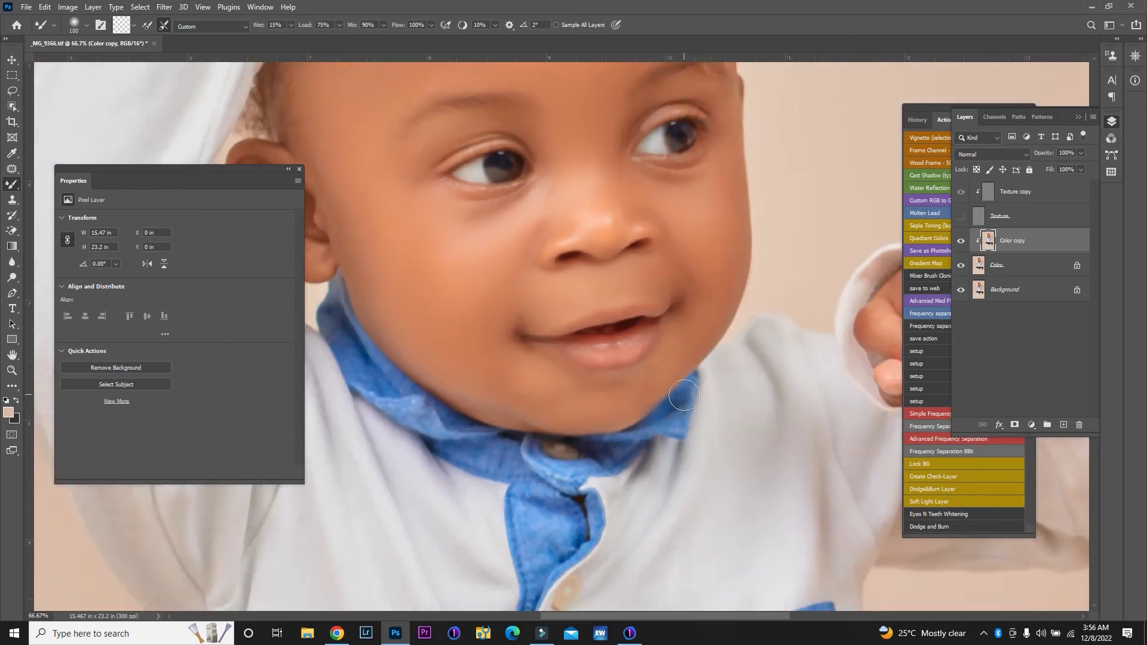
key(bracketright)
key(bracketright)
key(bracketright)
key(bracketleft)
key(bracketleft)
key(bracketleft)
drag(577, 243, 557, 227)
mouse_move(554, 216)
mouse_down()
mouse_move(595, 230)
mouse_move(564, 220)
mouse_move(551, 235)
mouse_move(618, 216)
mouse_up()
drag(618, 222, 611, 223)
- Enlarge the Mixer Brush, even out the forehead and temple tones, and show the Texture layer again
key(ctrl+minus)
key(ctrl+minus)
key(ctrl+minus)
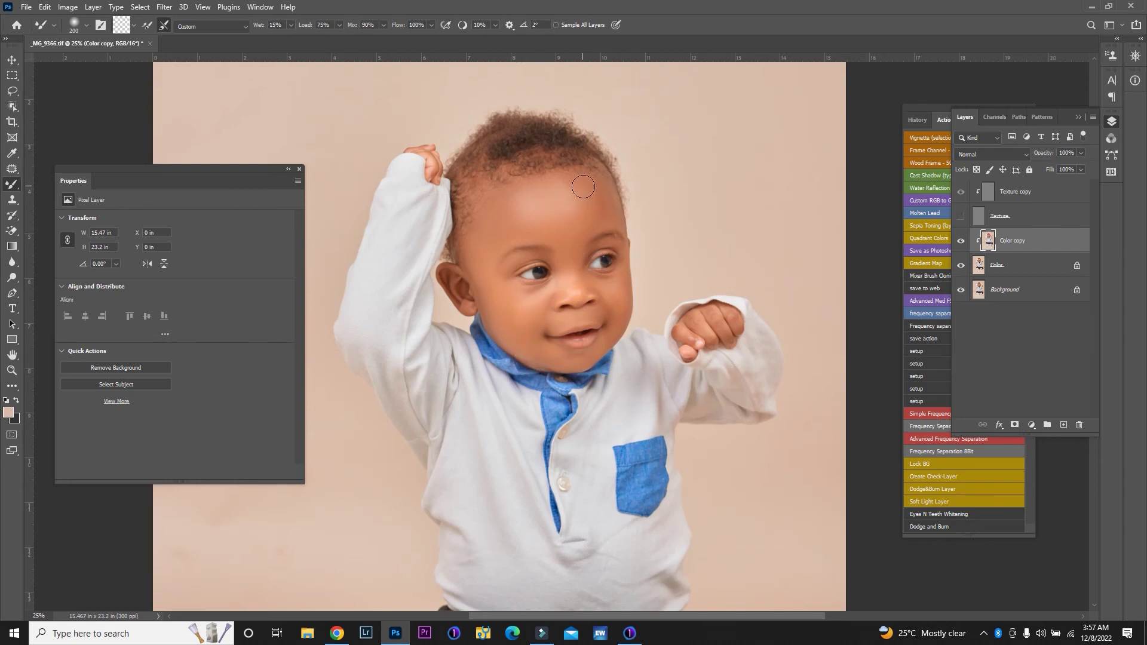
key(bracketright)
key(bracketright)
mouse_move(568, 199)
mouse_down()
mouse_move(524, 212)
mouse_move(500, 256)
mouse_move(502, 307)
mouse_move(480, 252)
mouse_up()
key(z)
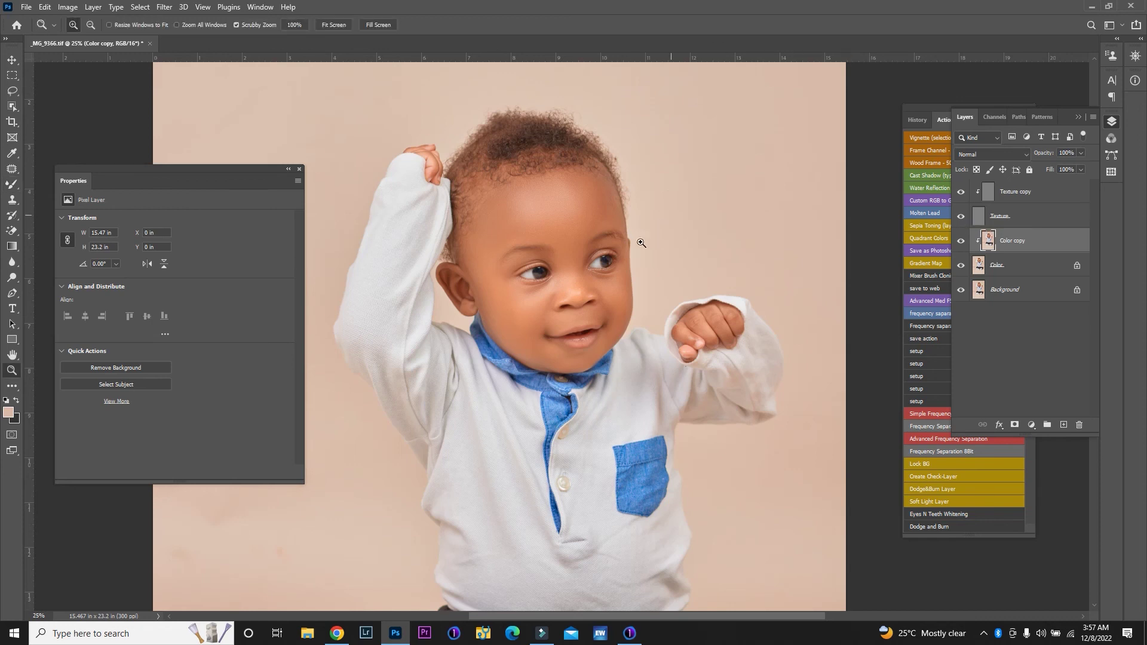
key(b)
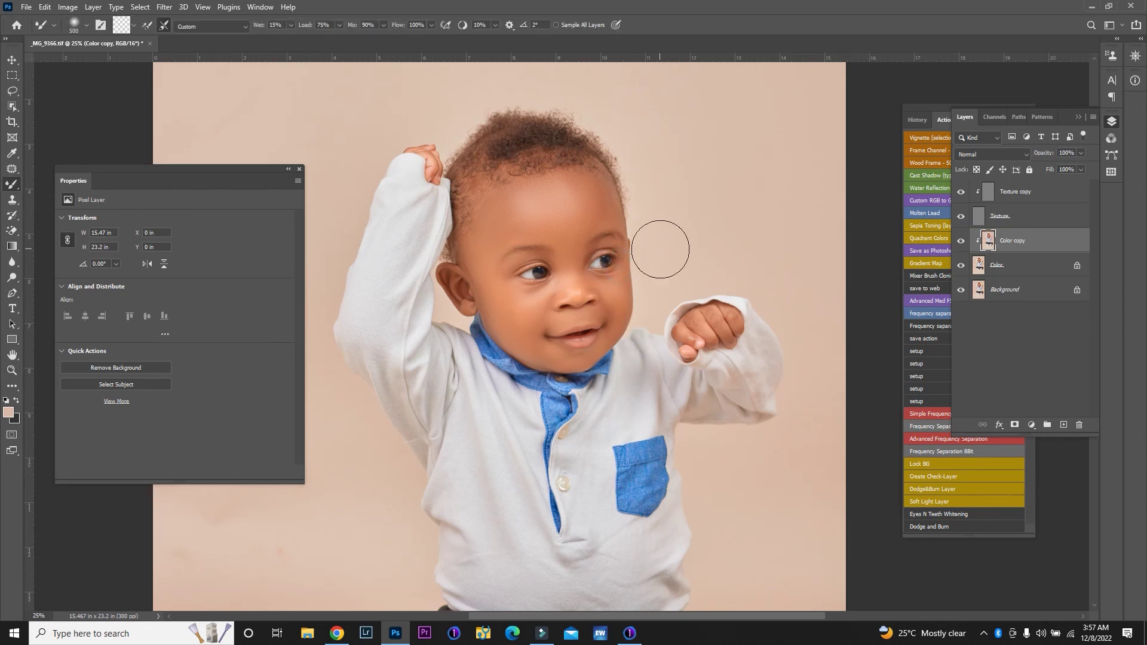
- Group all the layers from Texture copy down to Color, leaving out the Background
key(z)
drag(537, 214, 490, 239)
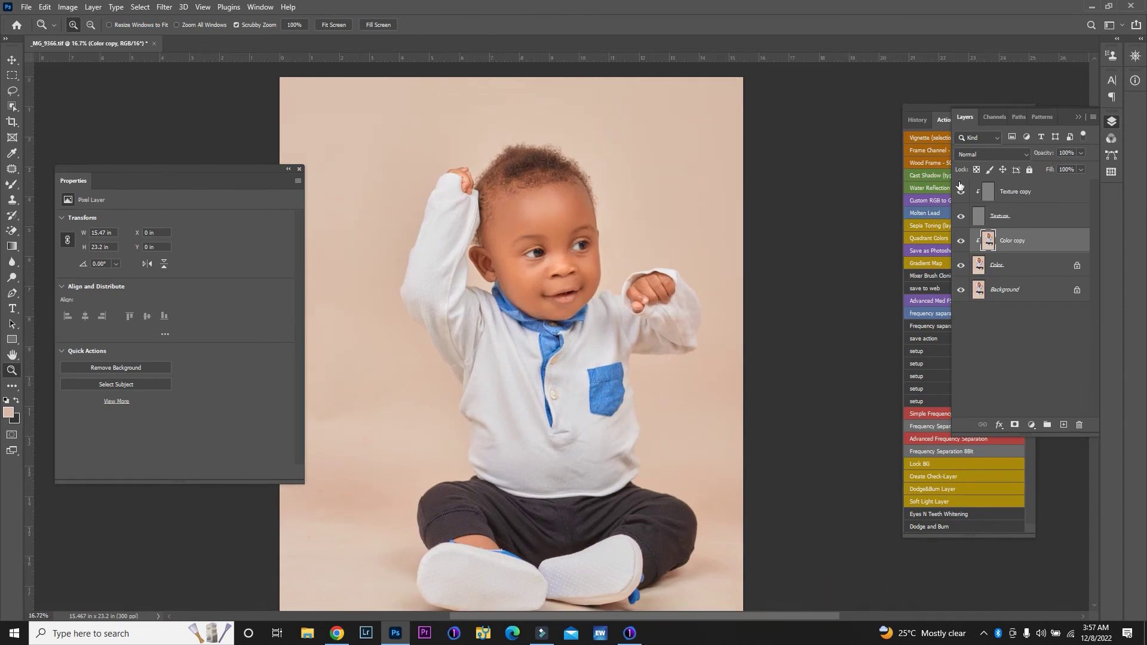
click(1005, 192)
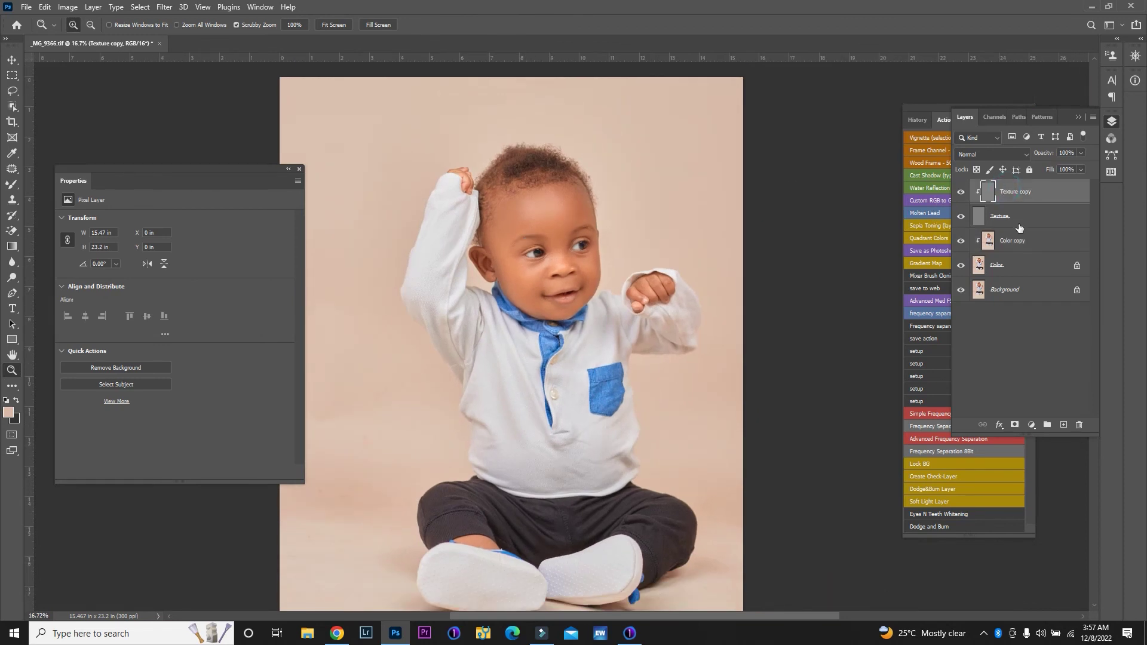
shift+click(1018, 264)
key(ctrl+g)
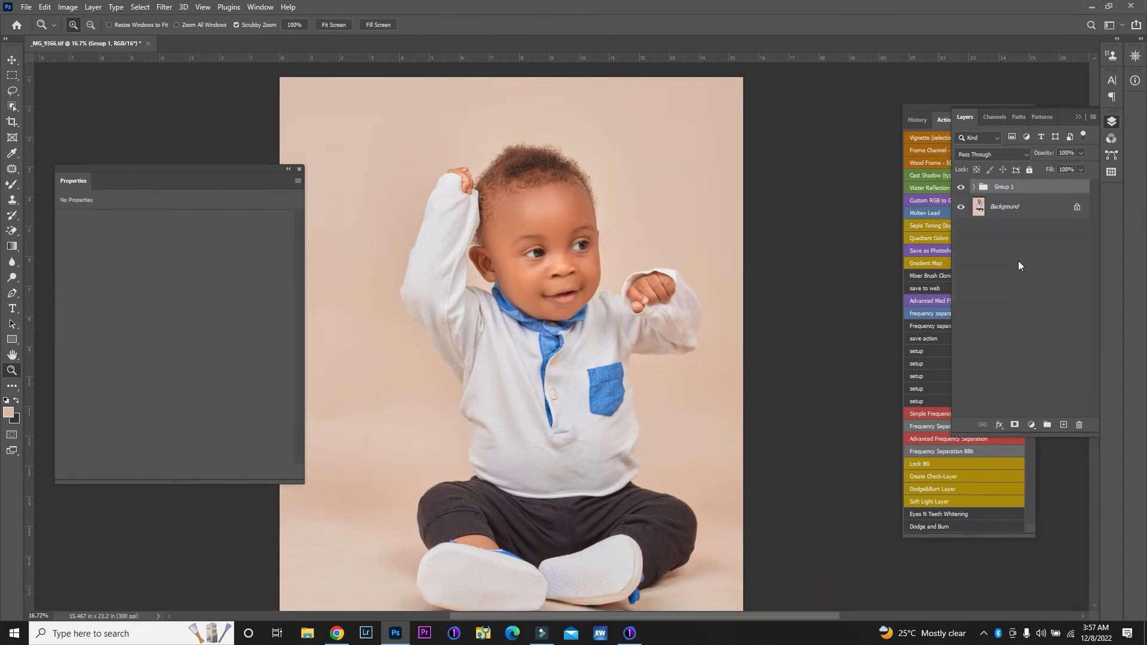
- Toggle the group's visibility to compare the portrait before and after retouching, at full view and close up on the face
click(960, 187)
click(960, 187)
drag(533, 207, 596, 205)
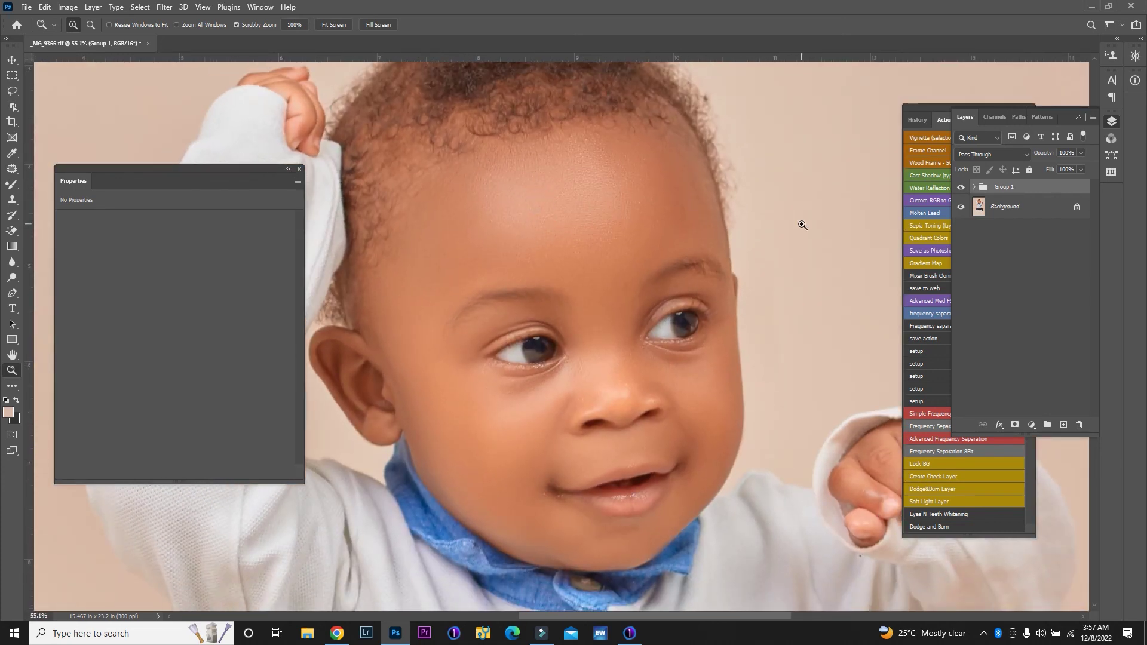
click(959, 188)
click(959, 187)
key(ctrl+minus)
key(ctrl+minus)
key(ctrl+minus)
key(ctrl+minus)
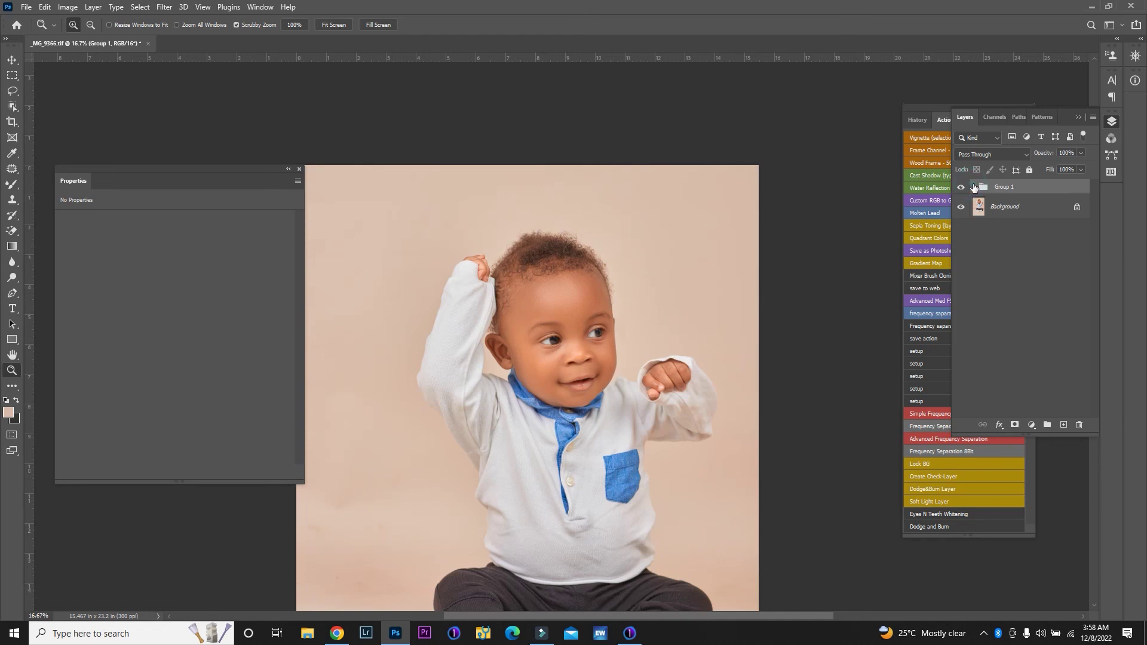
- Expand Group 1 and delete the Color copy layer
click(974, 188)
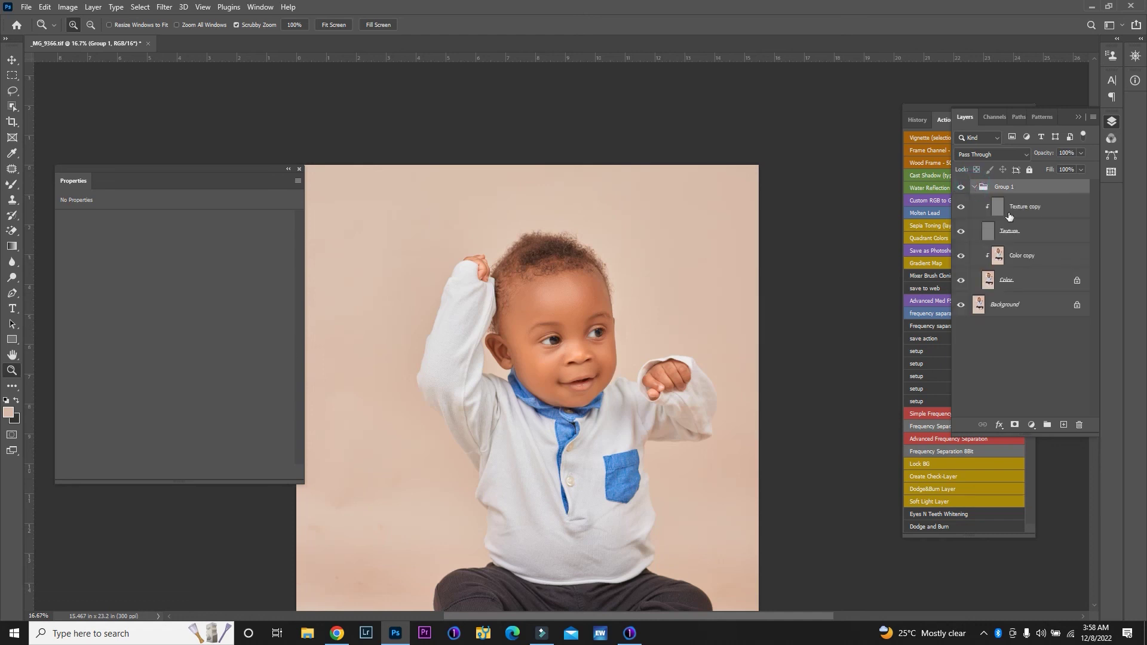
click(1013, 267)
drag(1013, 268, 1078, 424)
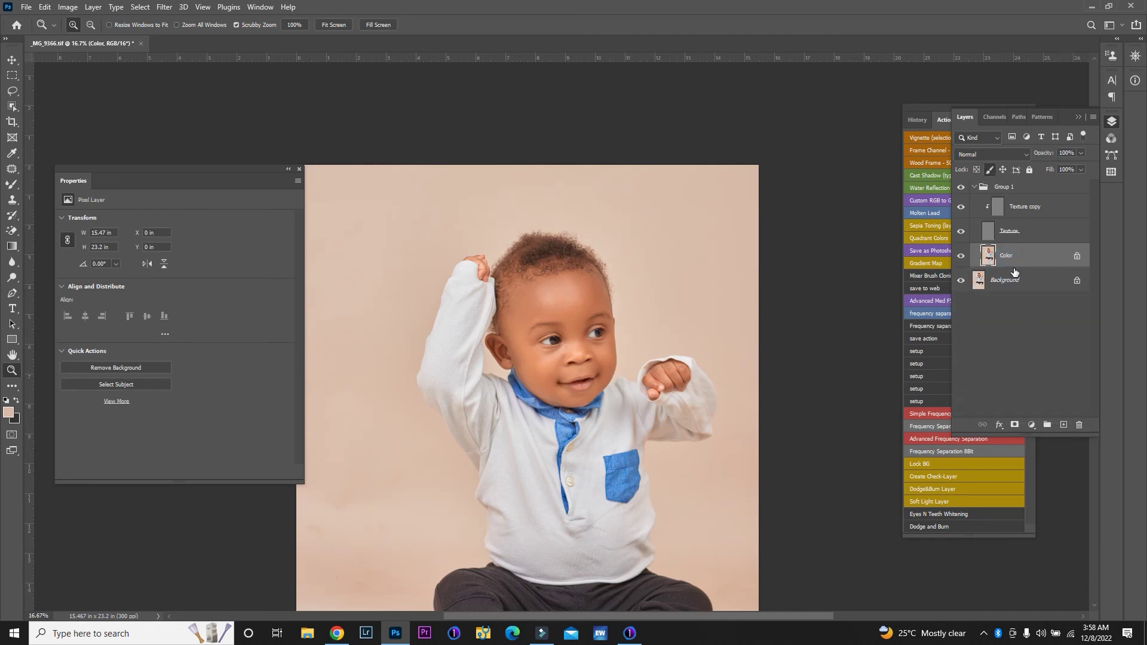
- Duplicate the Color layer inside the group and delete the duplicate
key(ctrl+j)
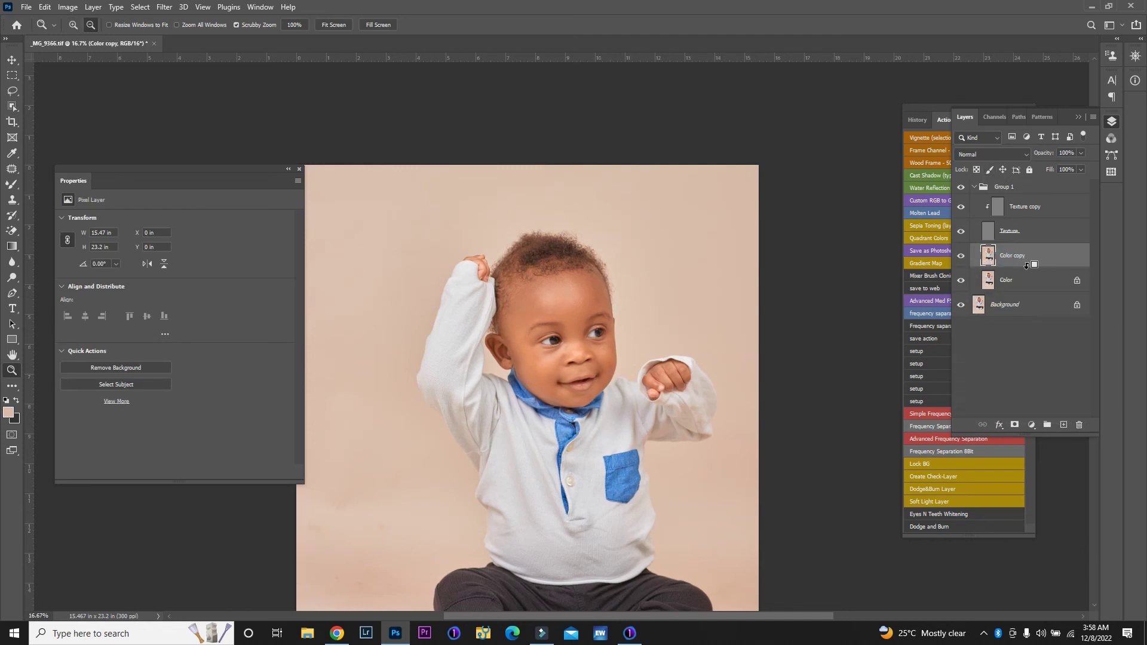
key(Delete)
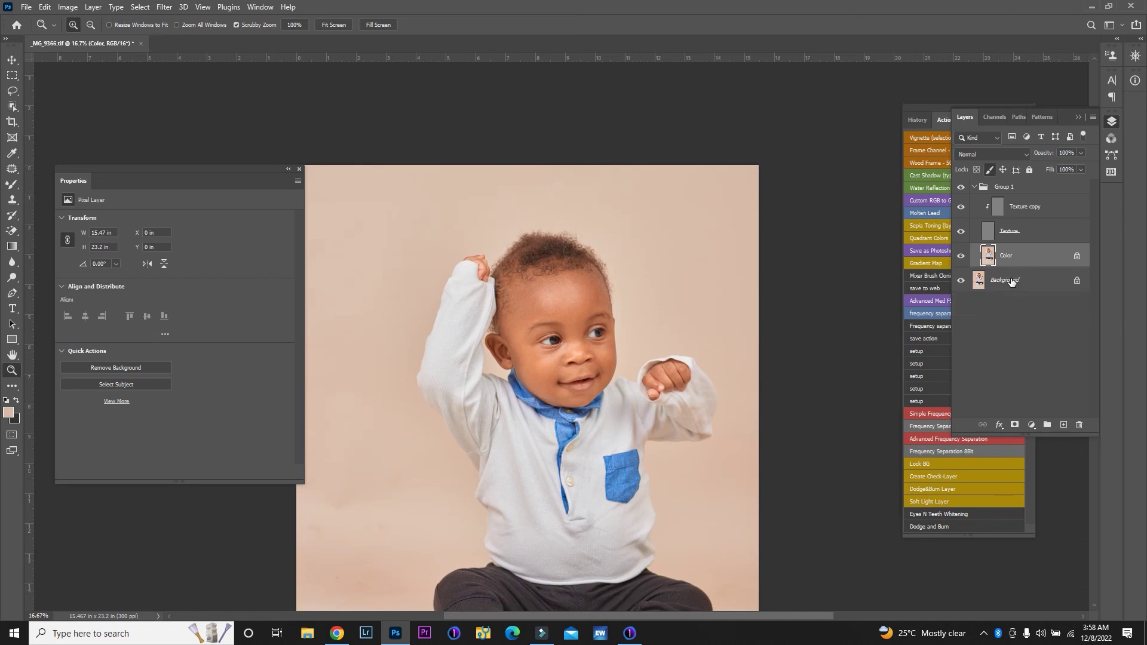
- Duplicate the Color layer inside the group, clip the copy to Color and unlock the copy's image pixels
drag(1021, 263, 1067, 424)
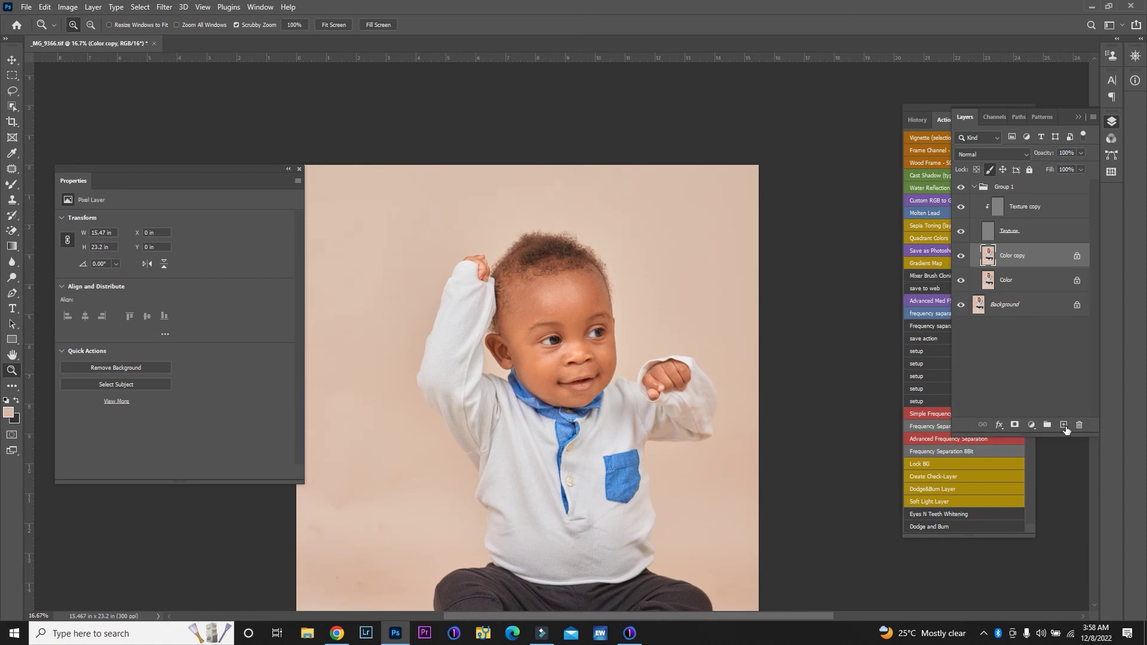
alt+click(1028, 267)
click(991, 171)
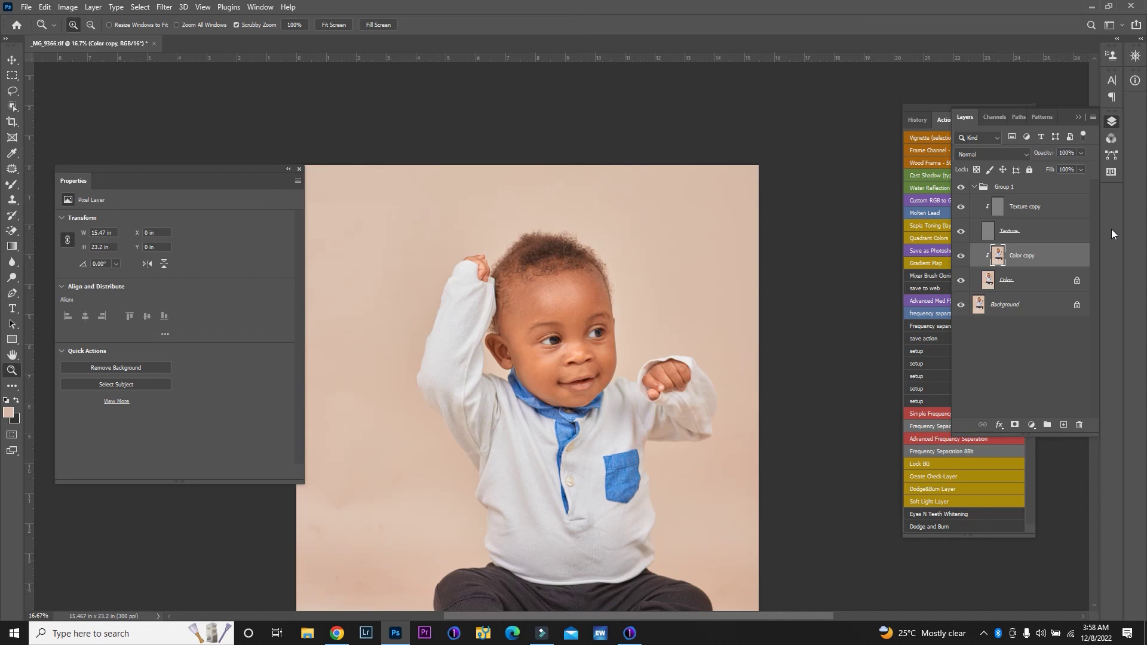
- Undo the recent layer duplications and deletions to restore the retouched Color copy layer clipped to Color in Group 1
key(ctrl+z)
key(ctrl+z)
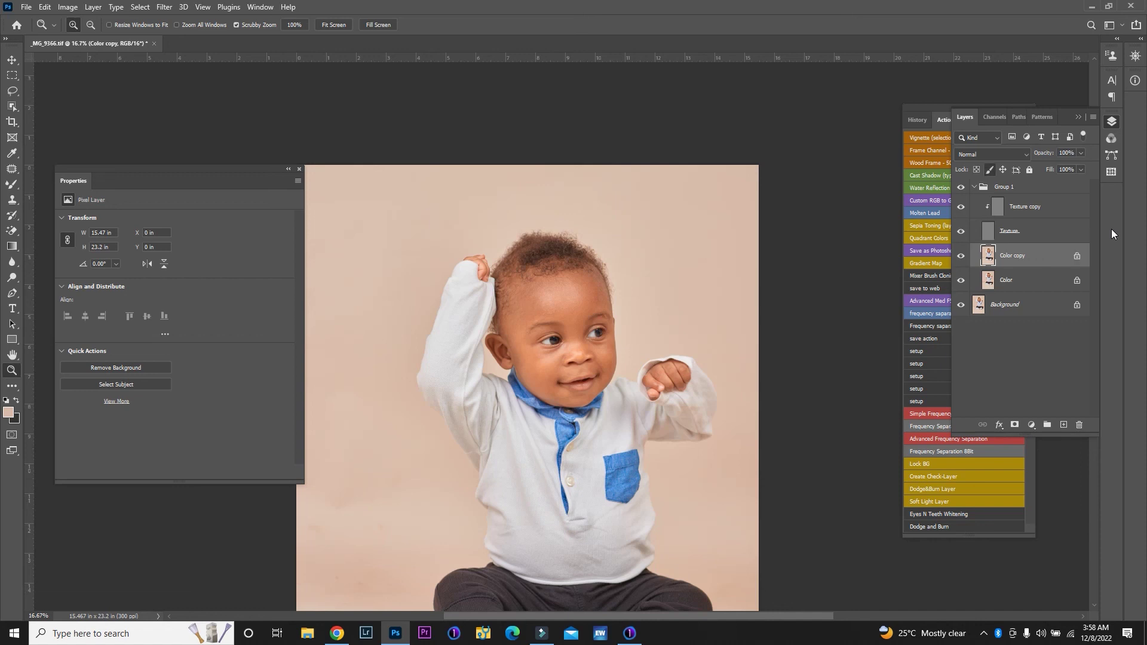
key(ctrl+z)
key(ctrl+j)
key(slash)
key(Delete)
key(ctrl+shift+z)
key(ctrl+shift+z)
key(ctrl+shift+z)
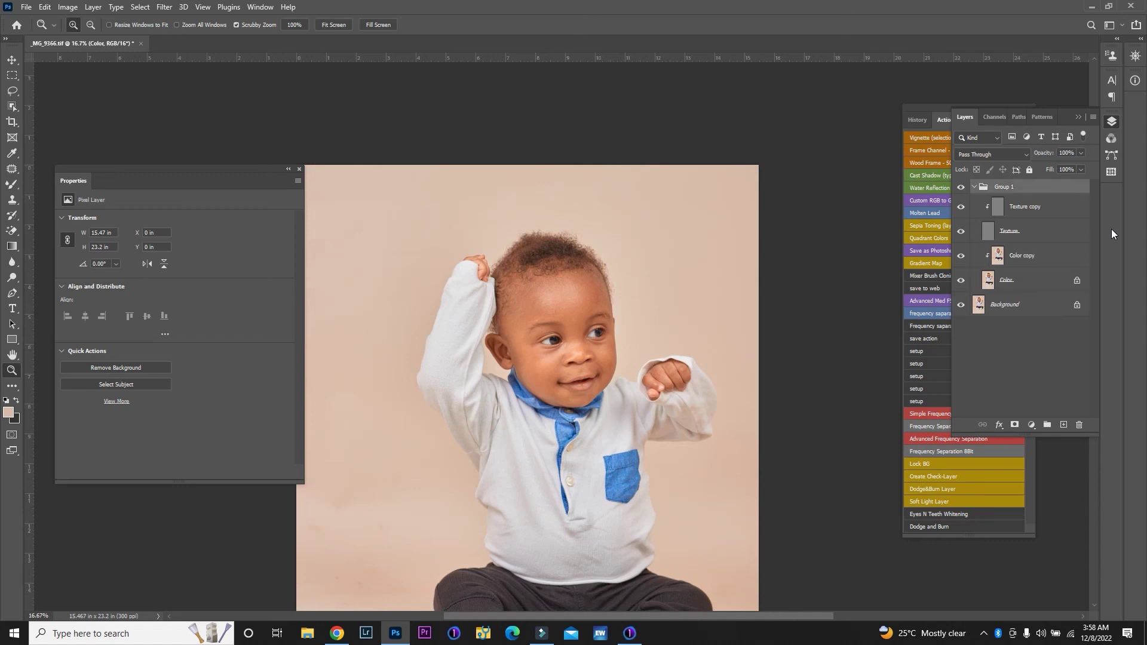
- Hide and show Group 1 to compare the full portrait before and after retouching
key(ctrl+comma)
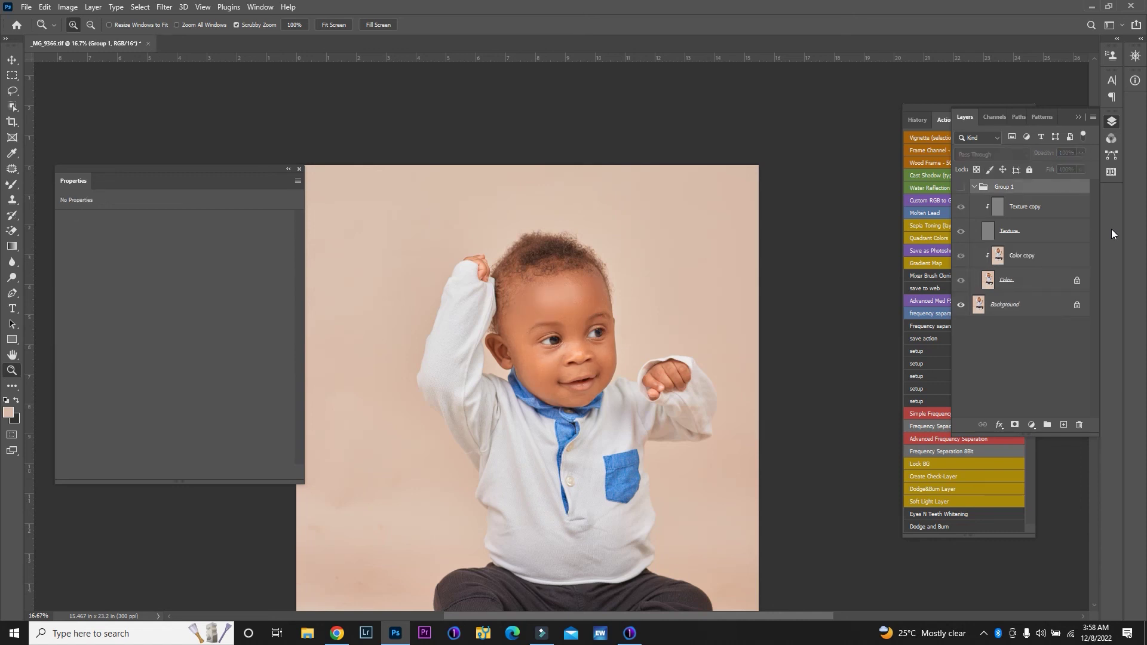
key(ctrl+comma)
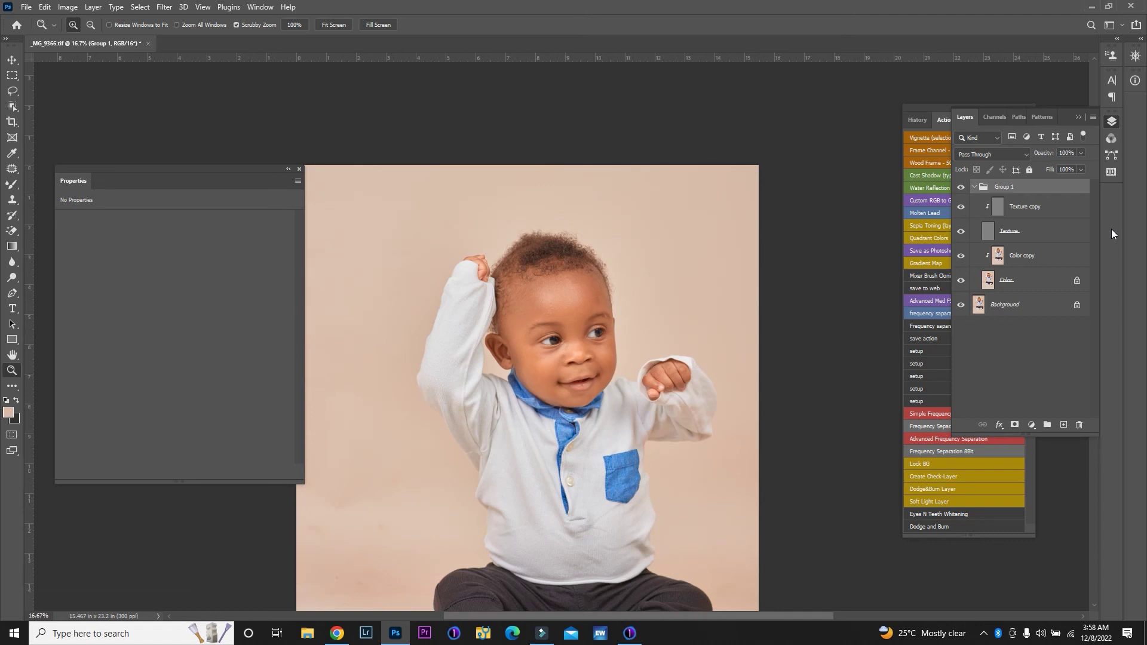